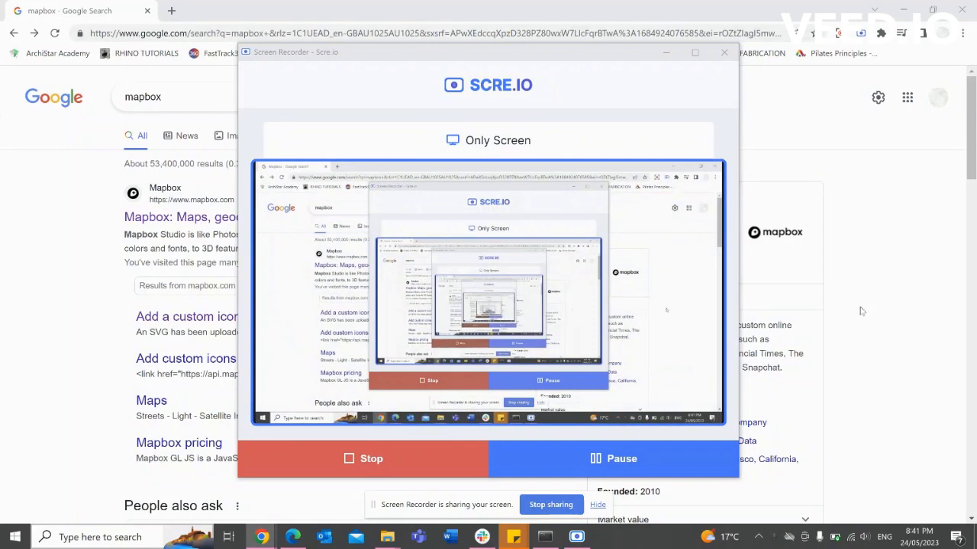
Bring Chrome forward and open the 'Mapbox: Maps, geocoding, and navigation APIs & SDKs' result.
click(861, 311)
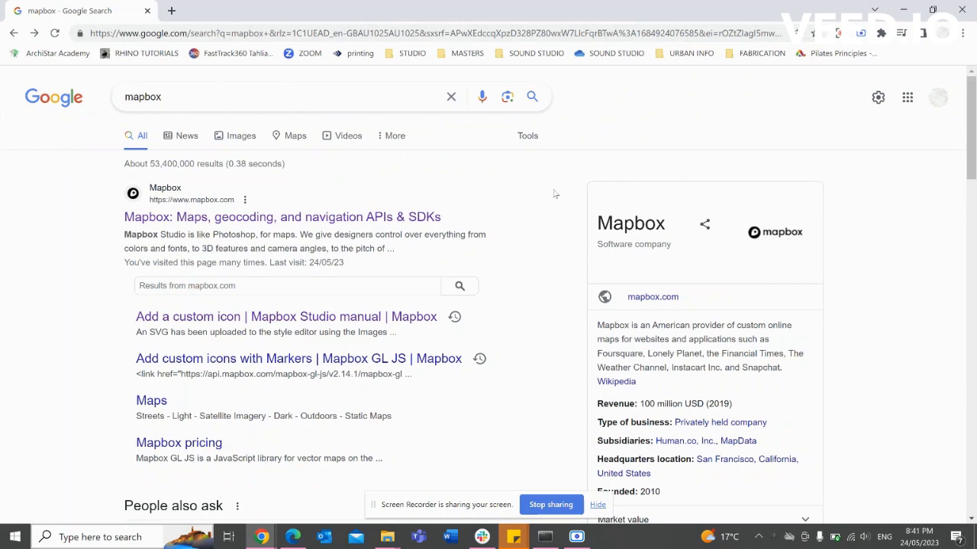
click(315, 218)
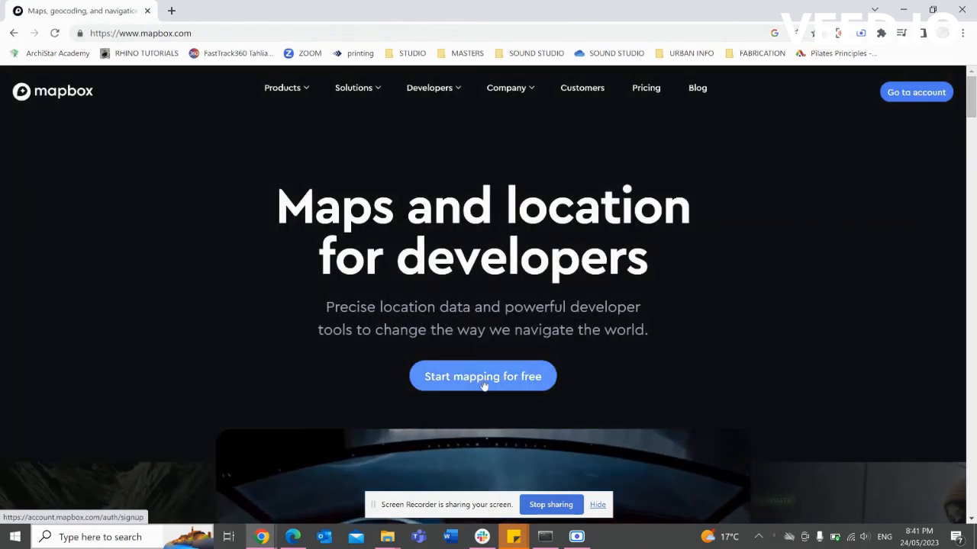
Go to the Mapbox account page and choose 'Create a map in Studio' to reach Studio's Styles list.
click(473, 381)
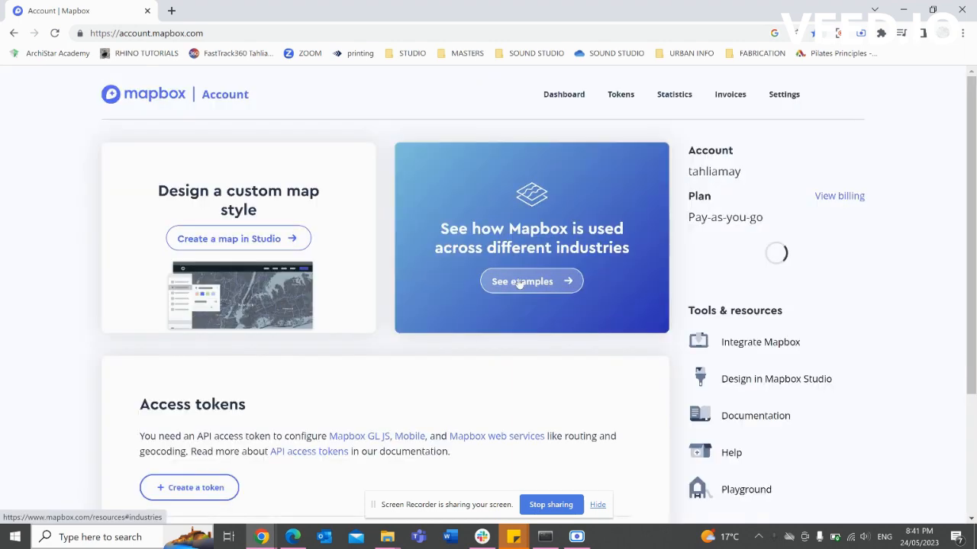
click(279, 241)
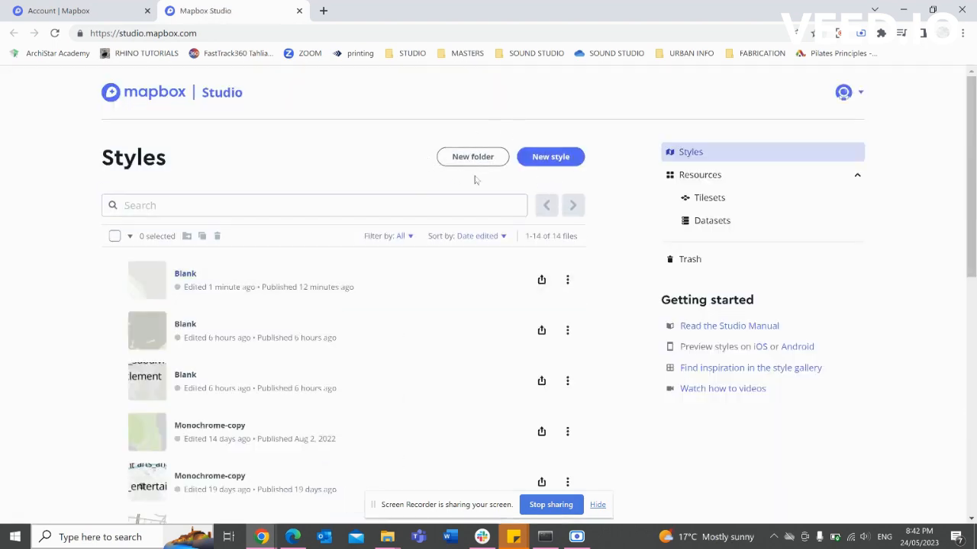
Create a new style from the Blank template and open it in the Studio editor.
click(561, 158)
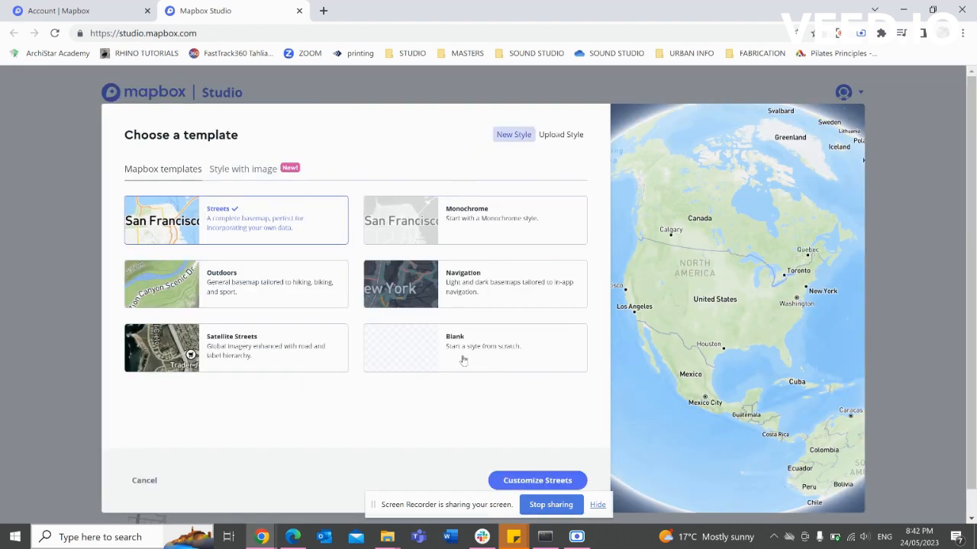
click(476, 350)
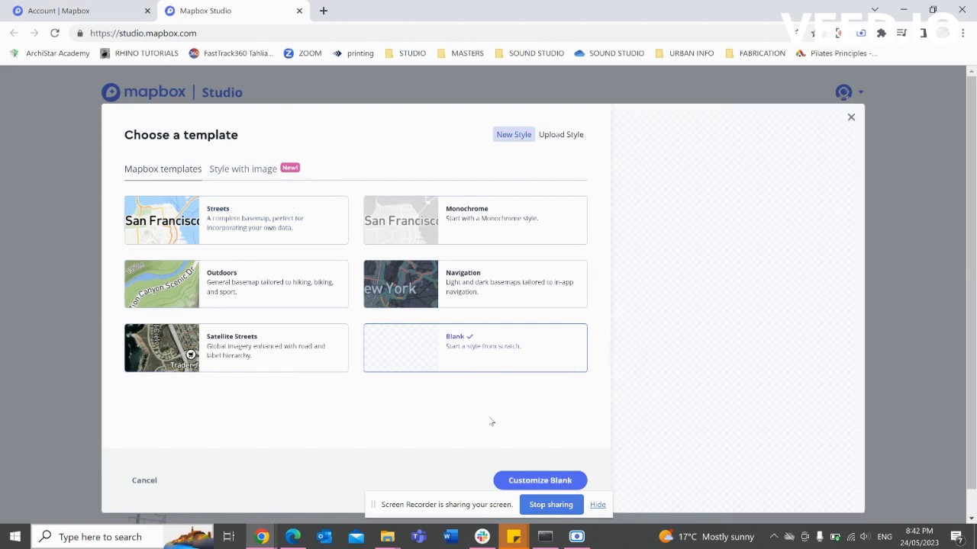
click(527, 479)
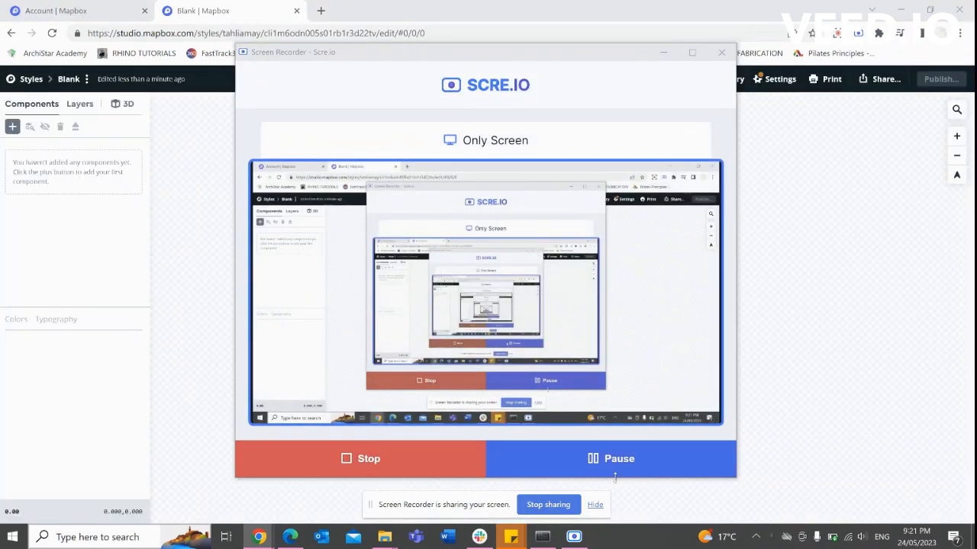
click(858, 340)
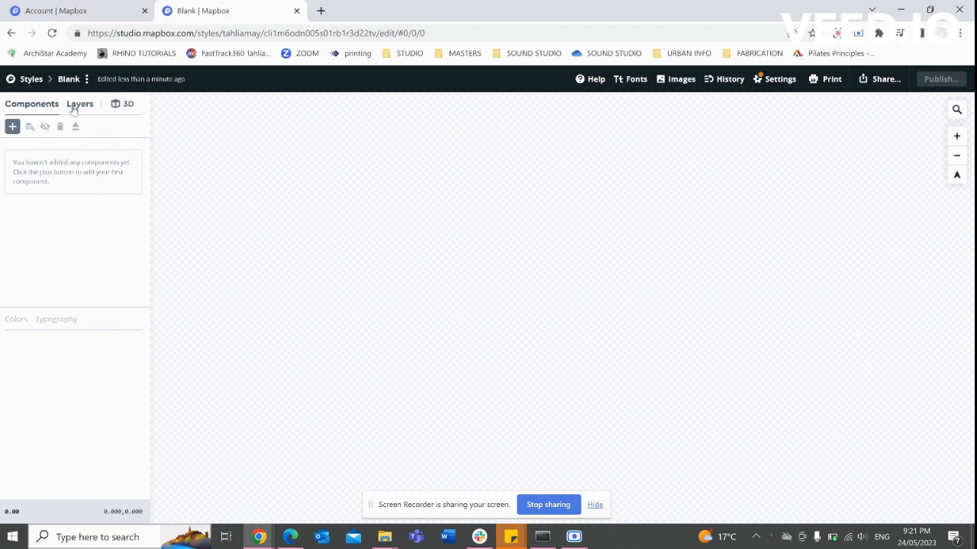
Add Land & water with base colour hsl(0, 3%, 81%) and open the land layer's style settings.
click(12, 127)
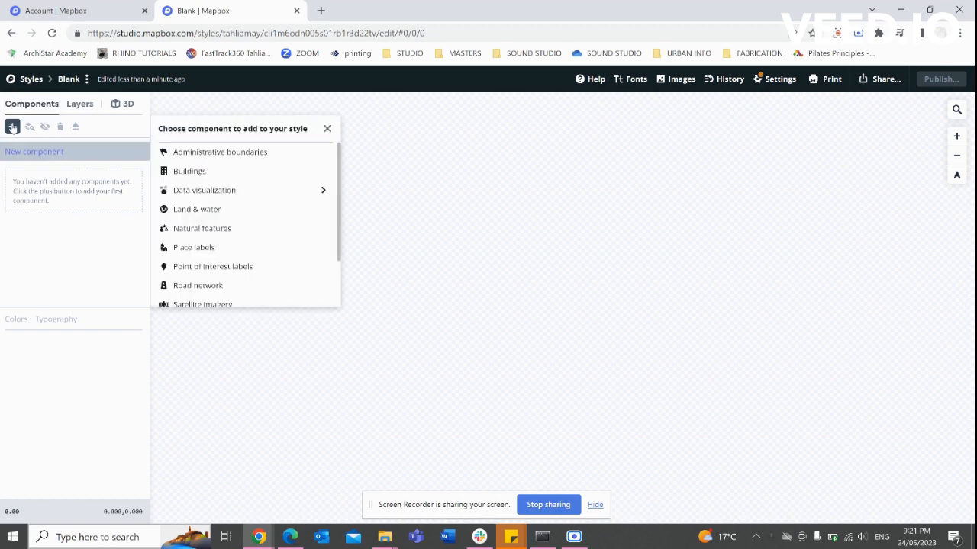
click(209, 211)
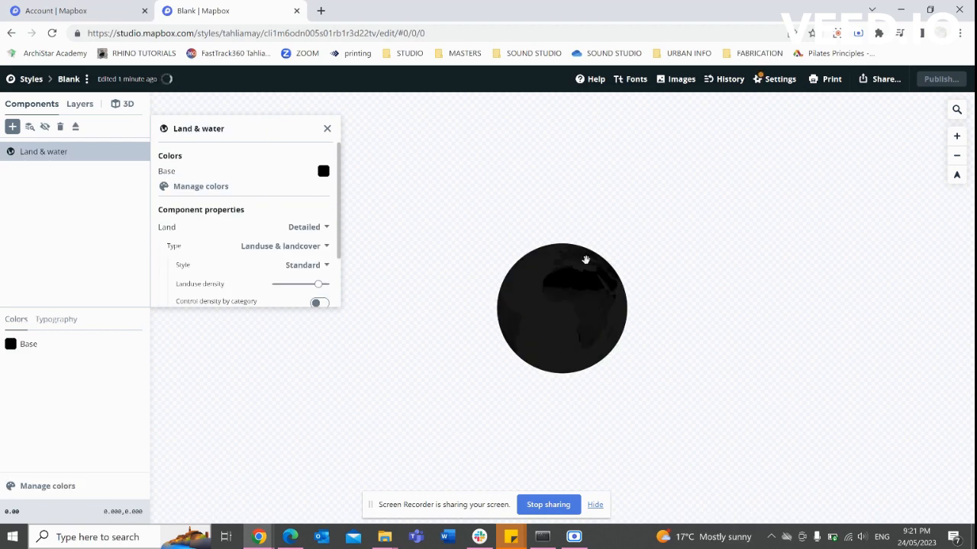
click(324, 171)
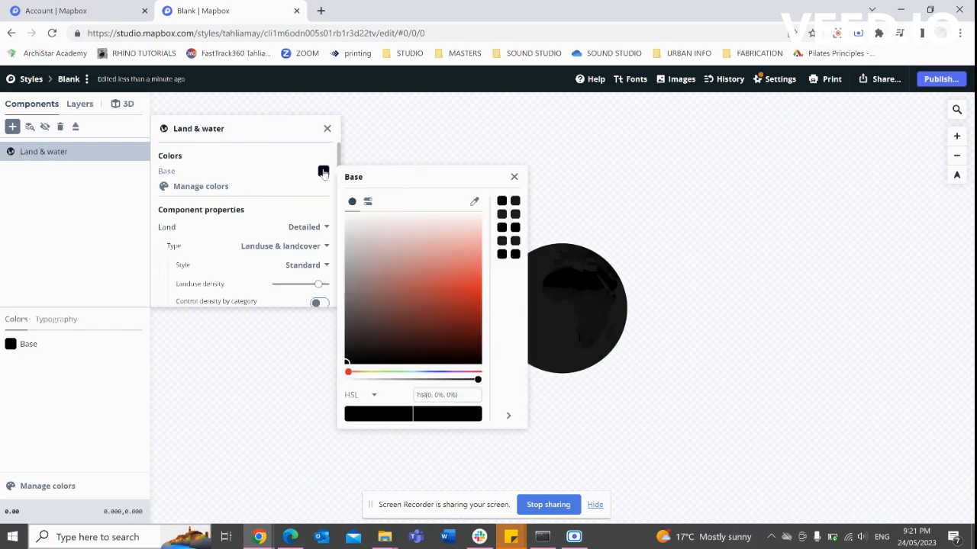
click(349, 240)
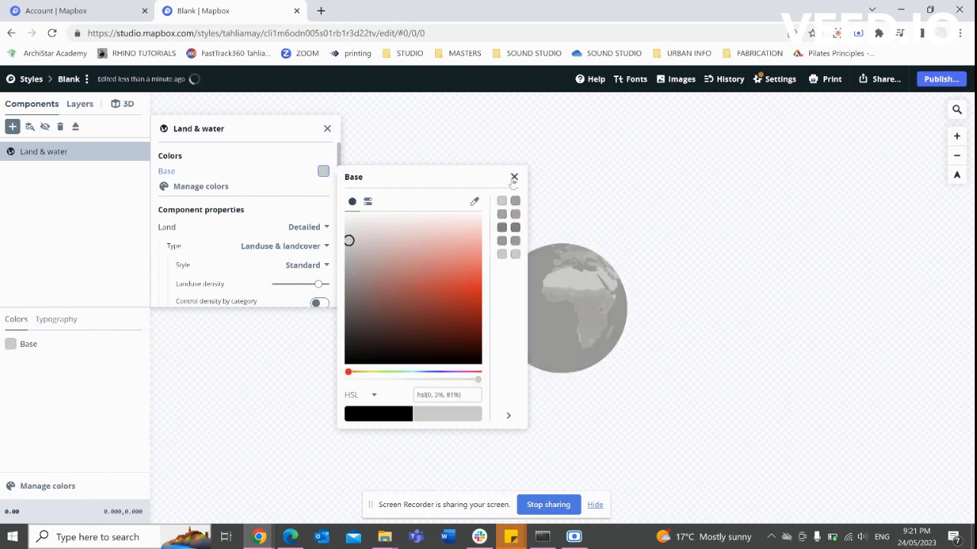
click(515, 205)
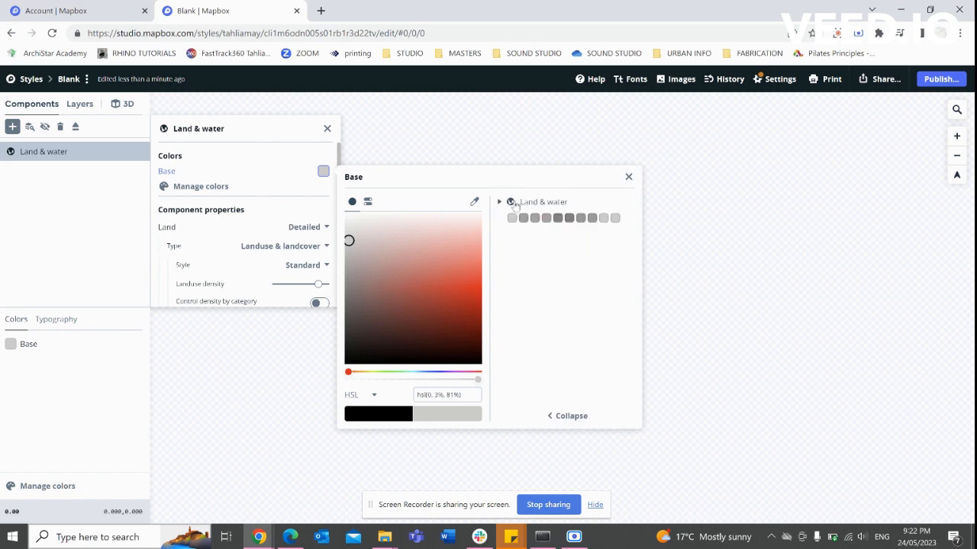
click(514, 220)
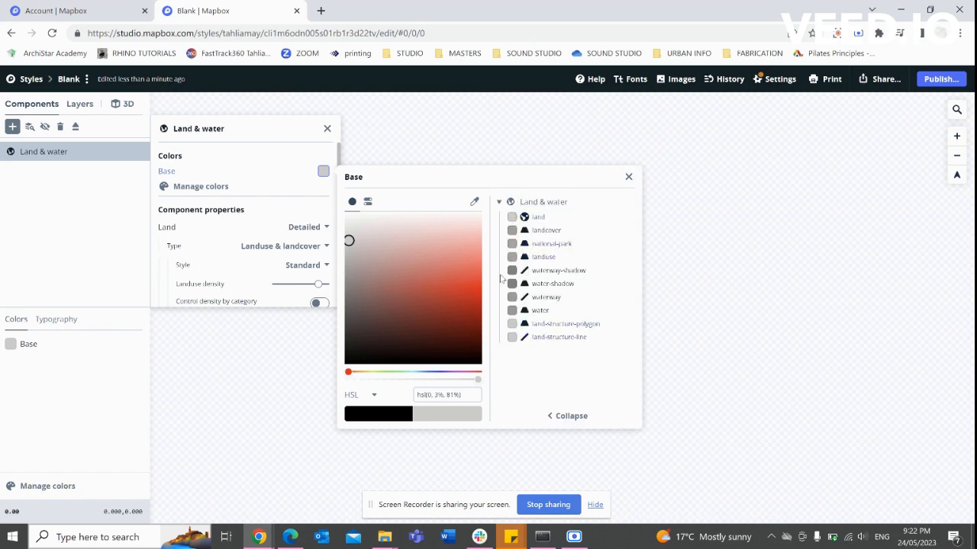
click(509, 220)
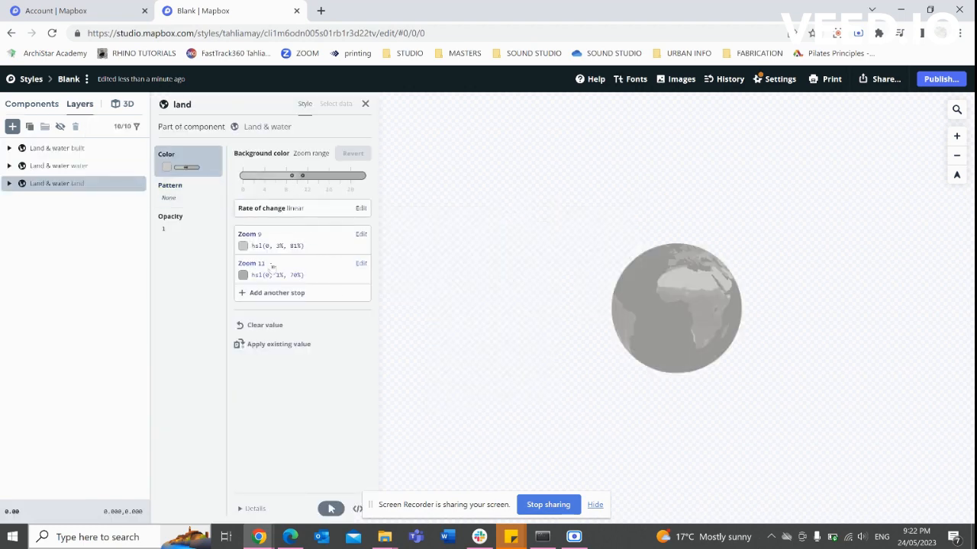
Try a pale green zoom 9 land colour, revert it to grey, and return to Land & water.
click(244, 246)
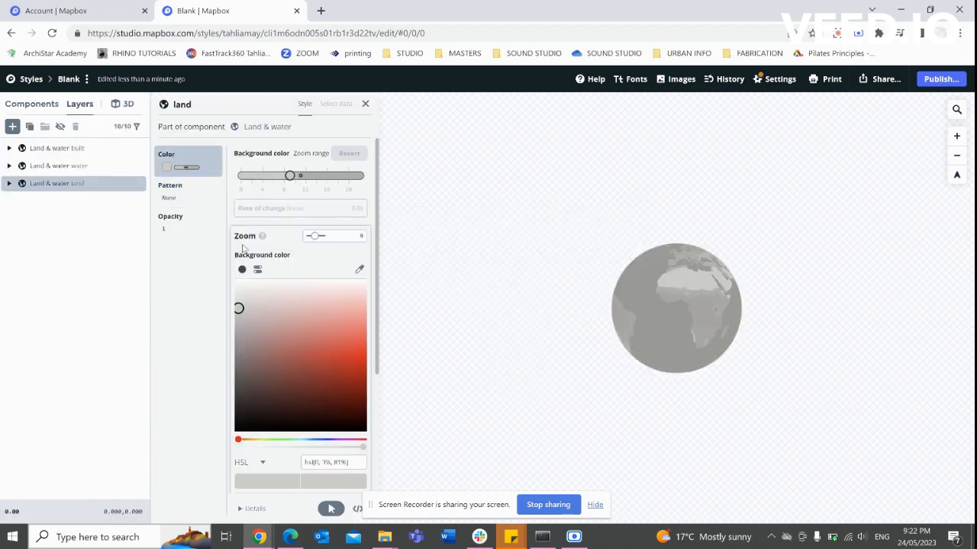
click(282, 440)
click(271, 308)
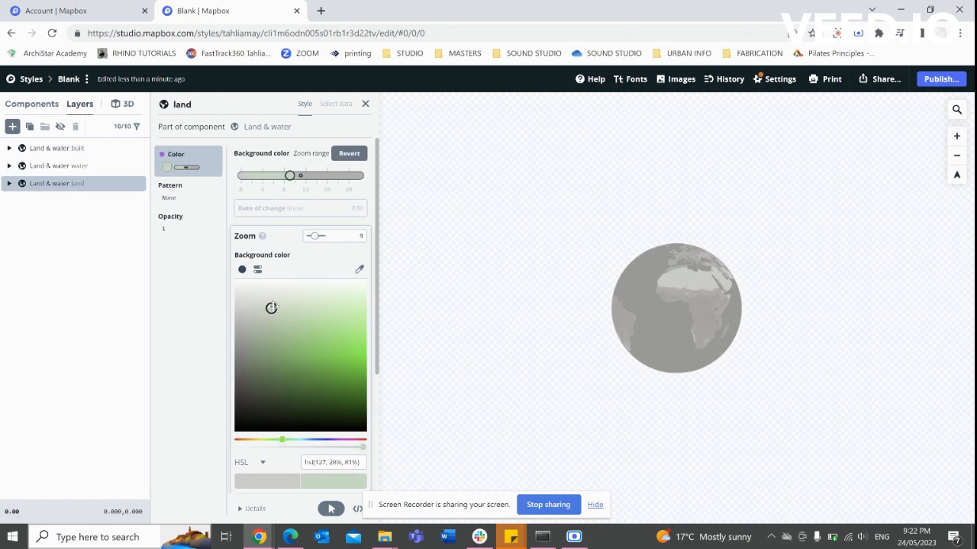
click(178, 294)
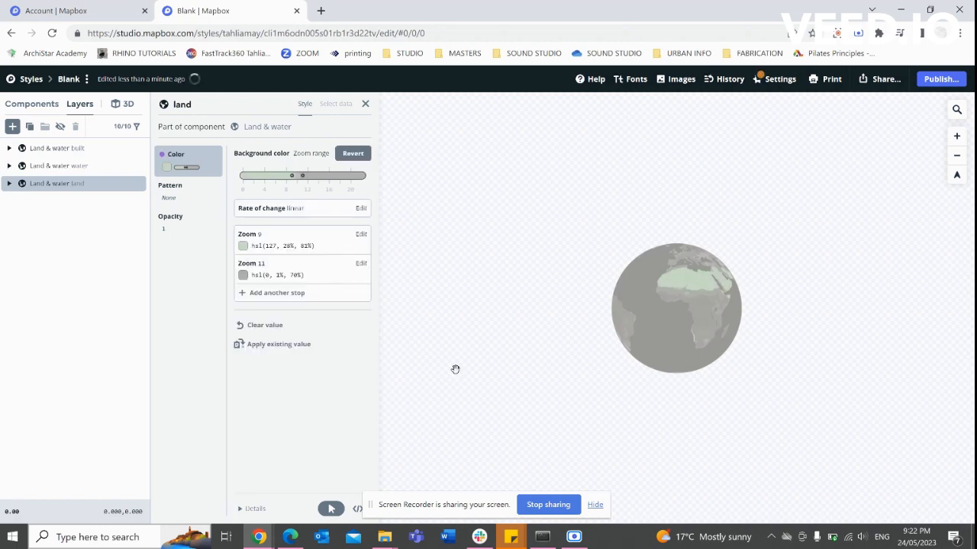
scroll(714, 299, up, 3)
scroll(713, 299, up, 3)
scroll(711, 299, down, 3)
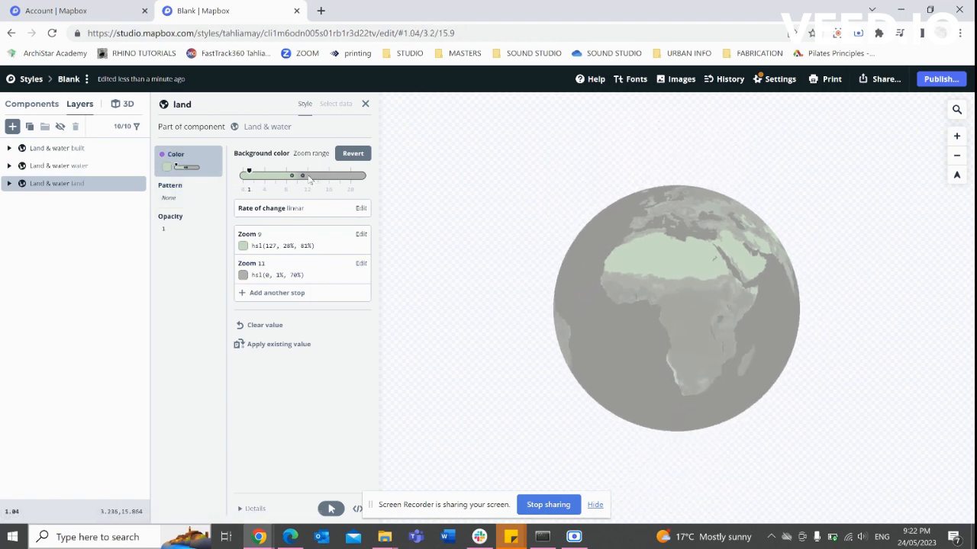
click(347, 155)
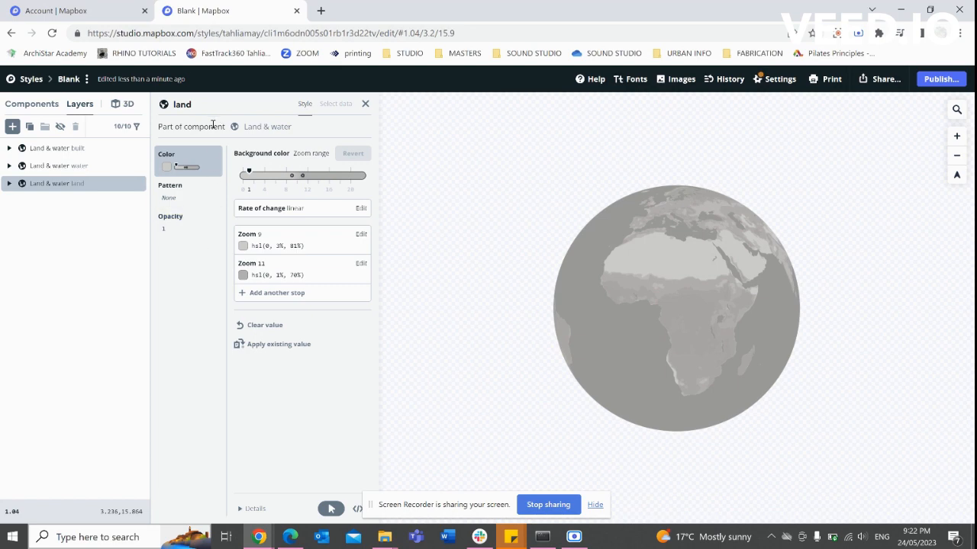
click(280, 128)
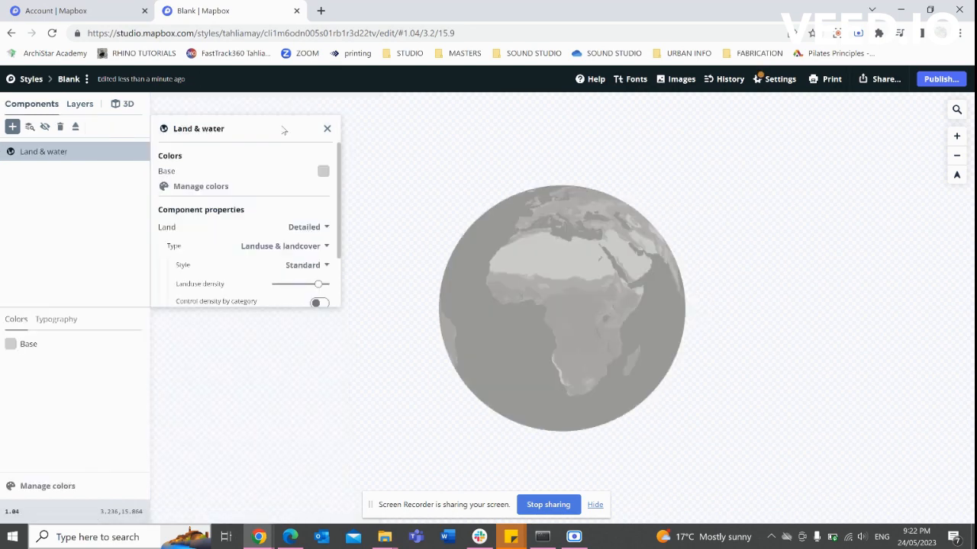
Add Greenspace and Water to the Land & water colour palette.
click(206, 190)
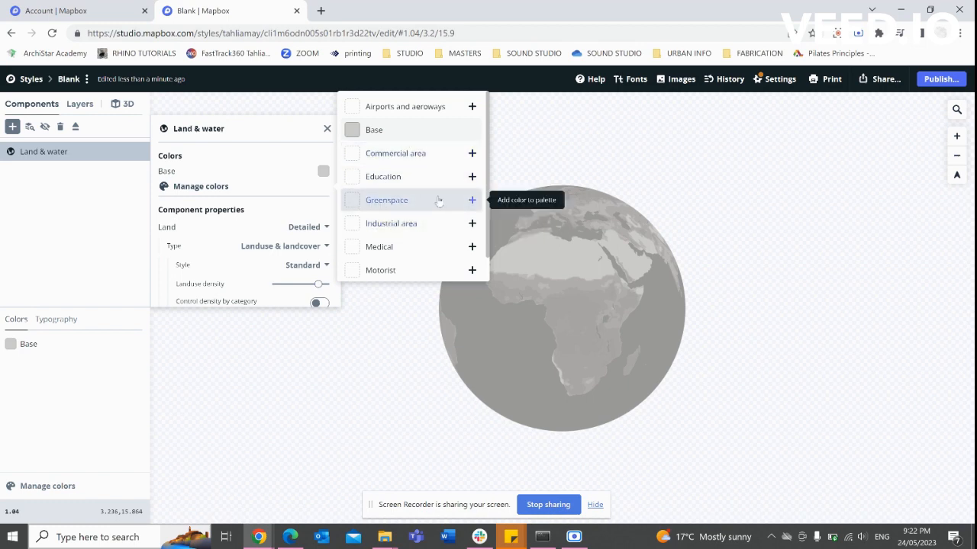
click(471, 200)
click(200, 201)
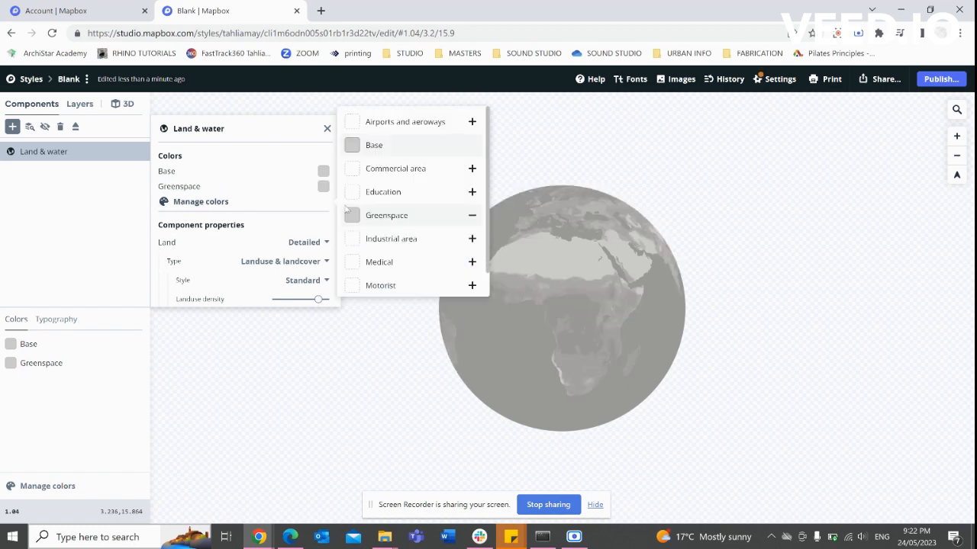
scroll(425, 249, down, 1)
click(472, 281)
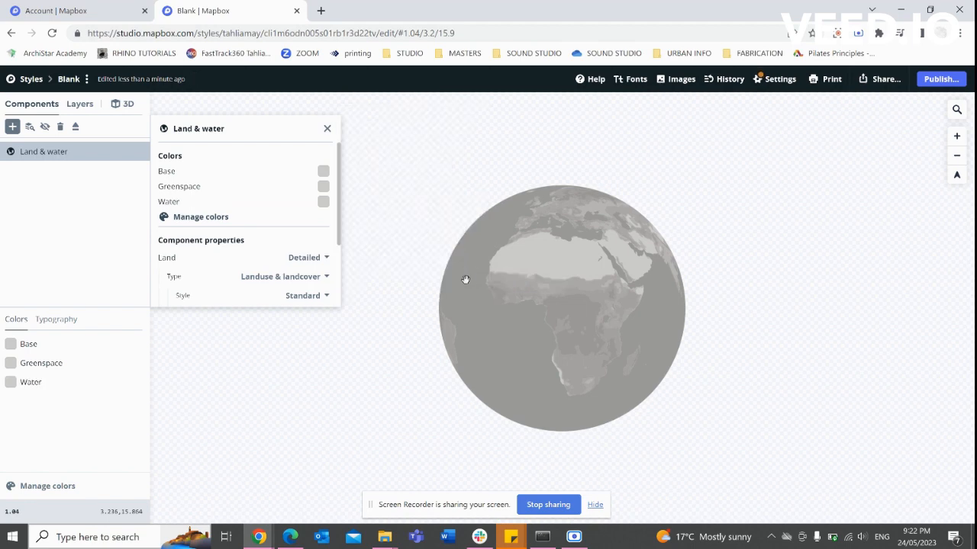
Make the Greenspace colour a pale sage green.
click(323, 187)
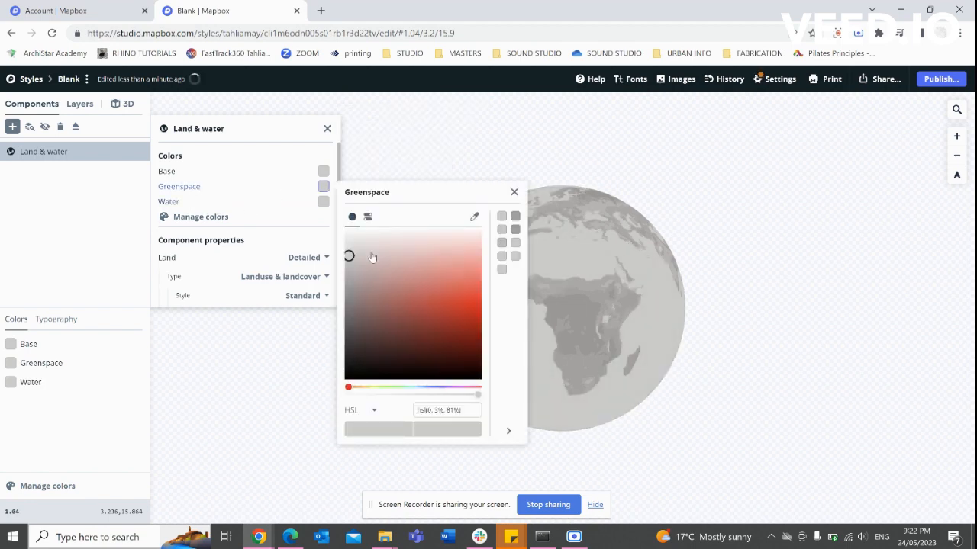
click(392, 389)
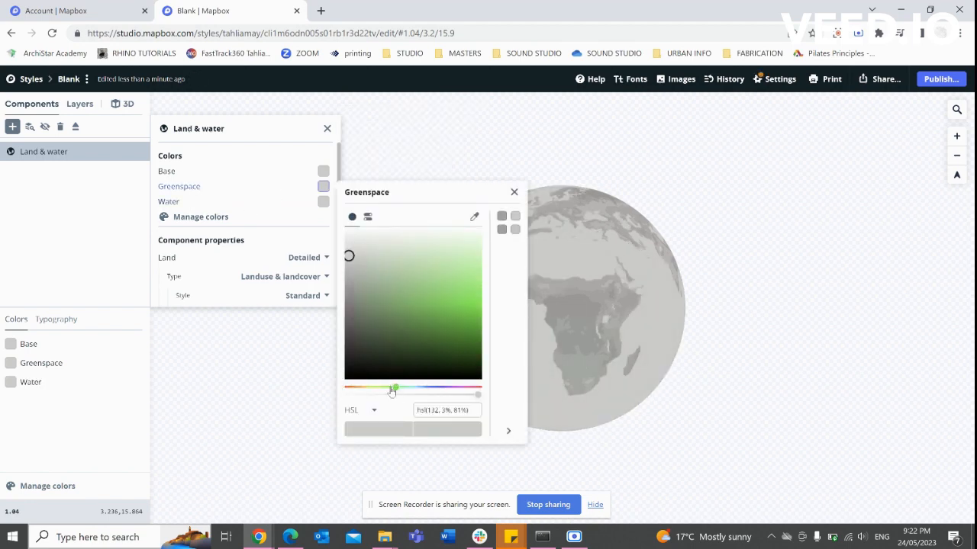
click(380, 257)
click(277, 216)
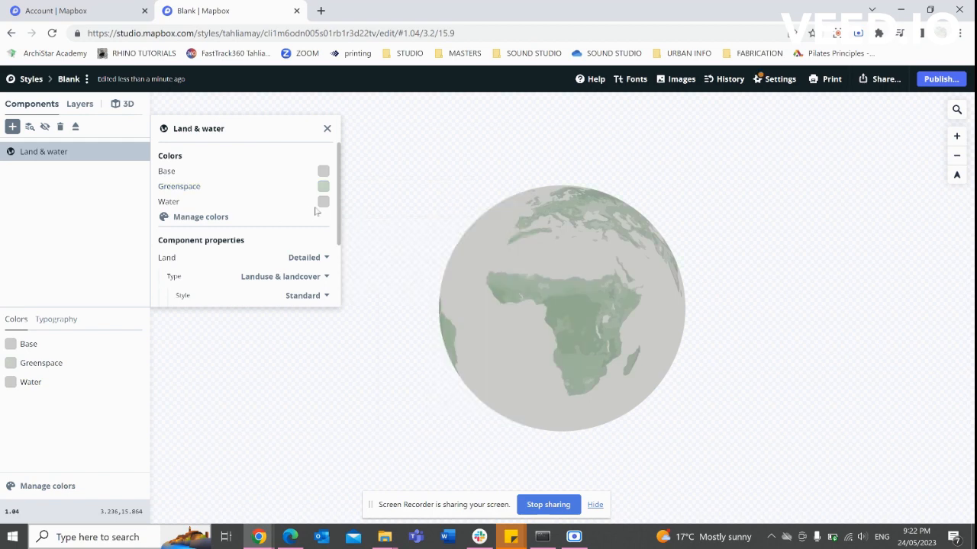
Set the Water colour to a very pale aqua, hsl(165, 71%, 92%).
click(323, 201)
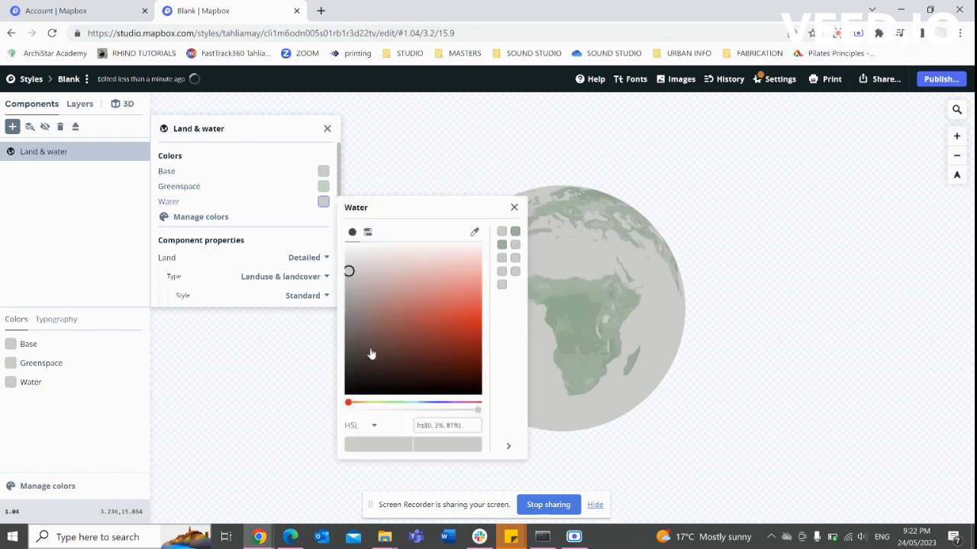
click(407, 402)
click(377, 315)
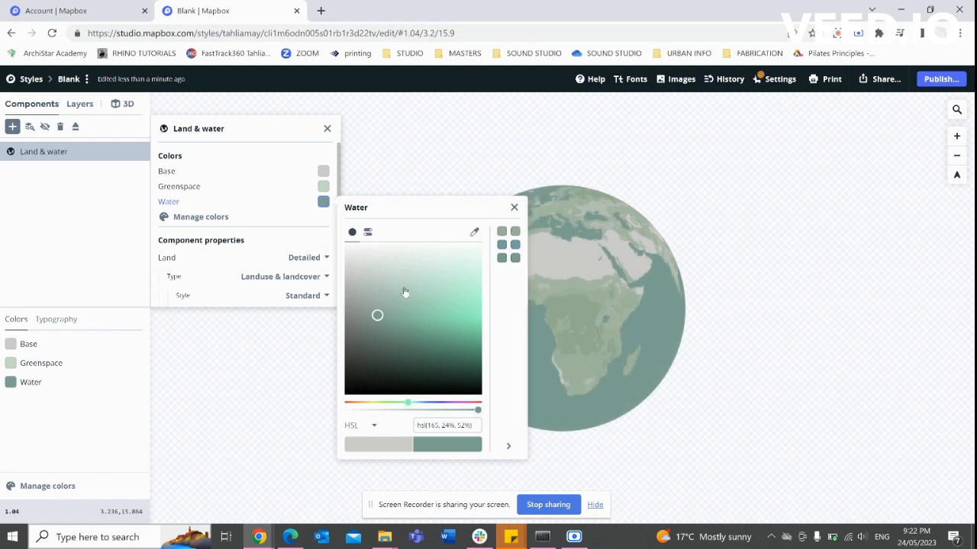
click(414, 275)
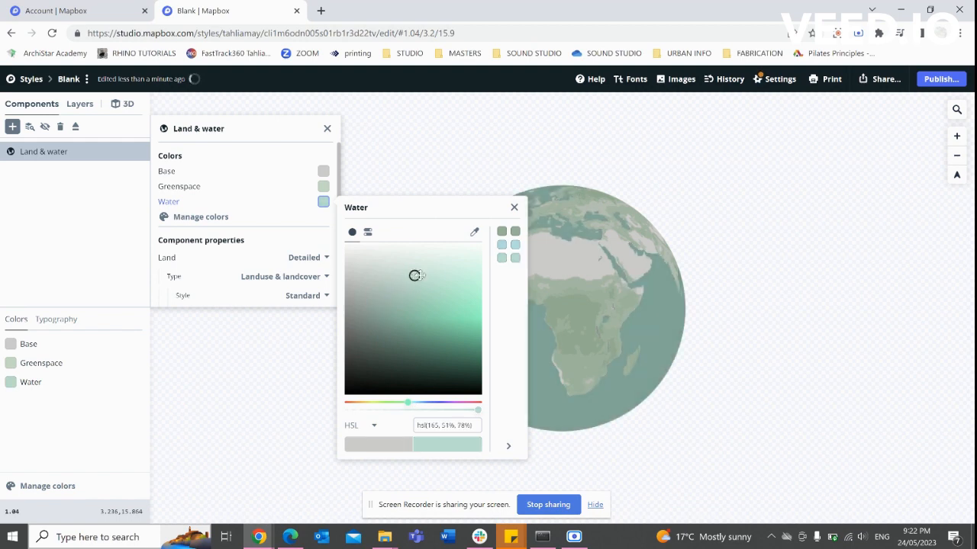
click(438, 270)
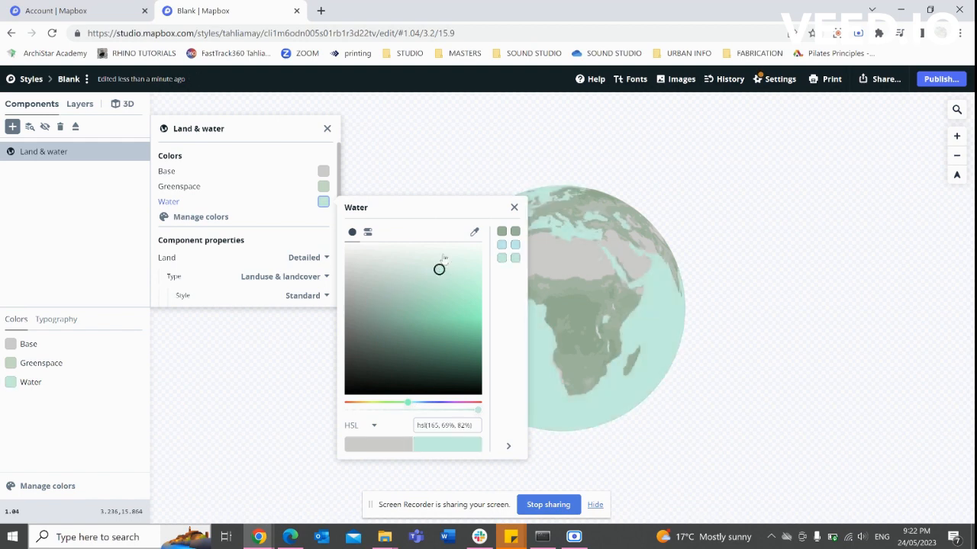
click(441, 254)
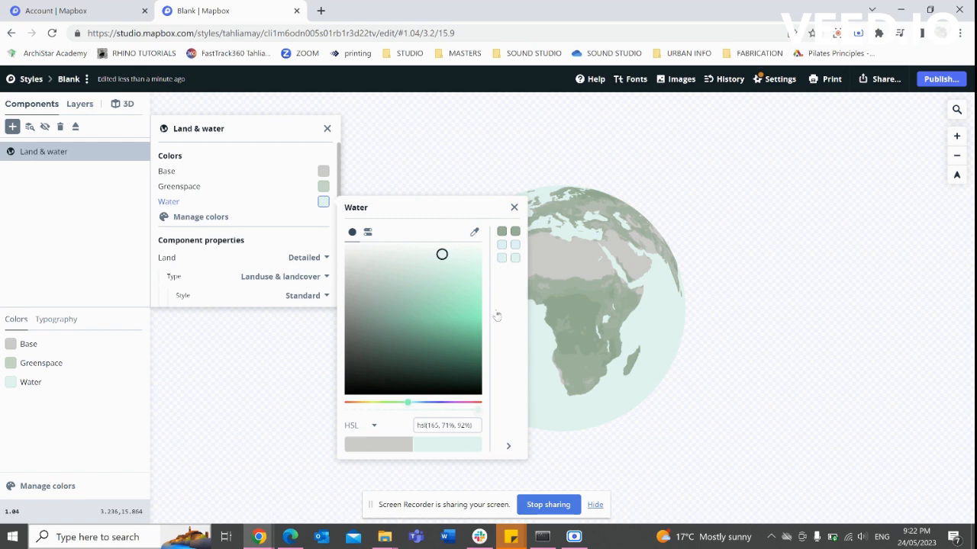
click(501, 259)
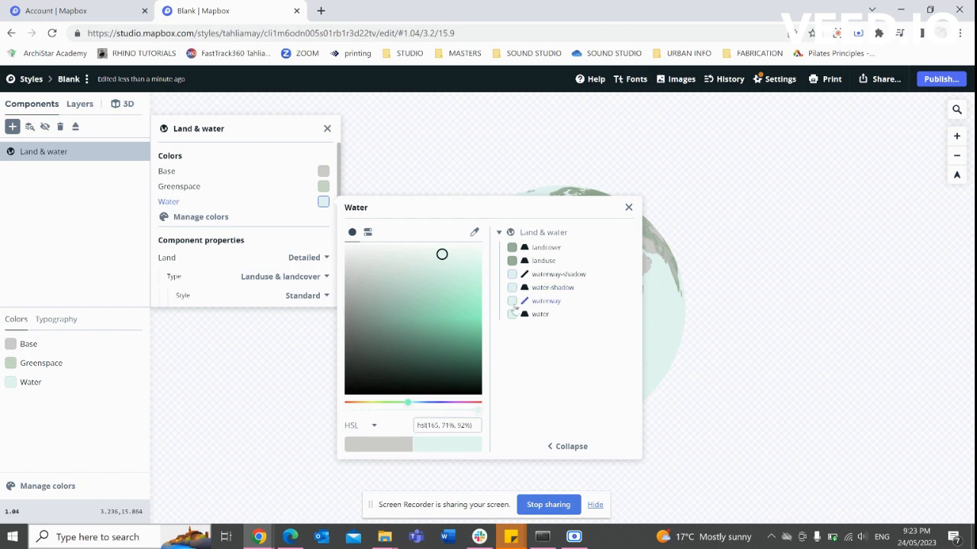
click(628, 209)
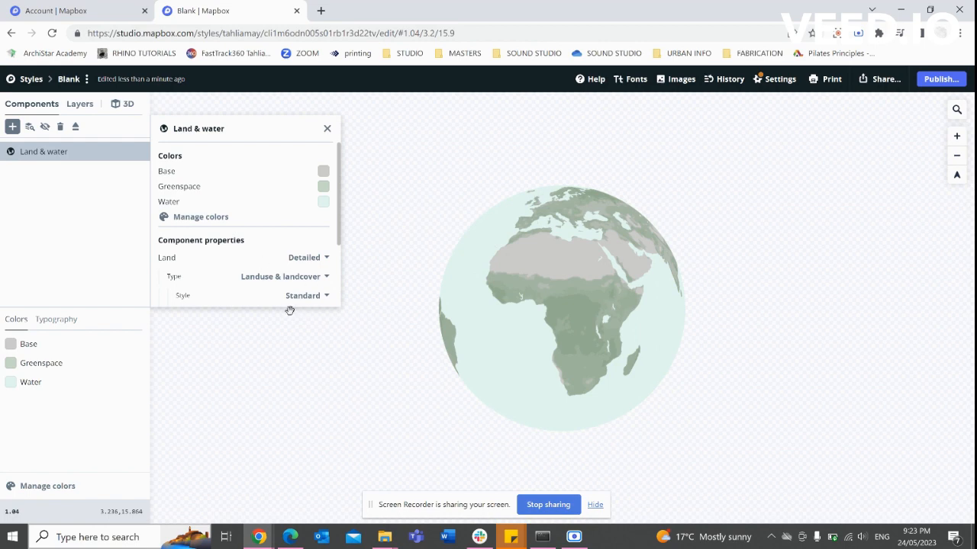
Keep land Detailed after trying Simple, and lower the landuse density.
scroll(246, 270, down, 2)
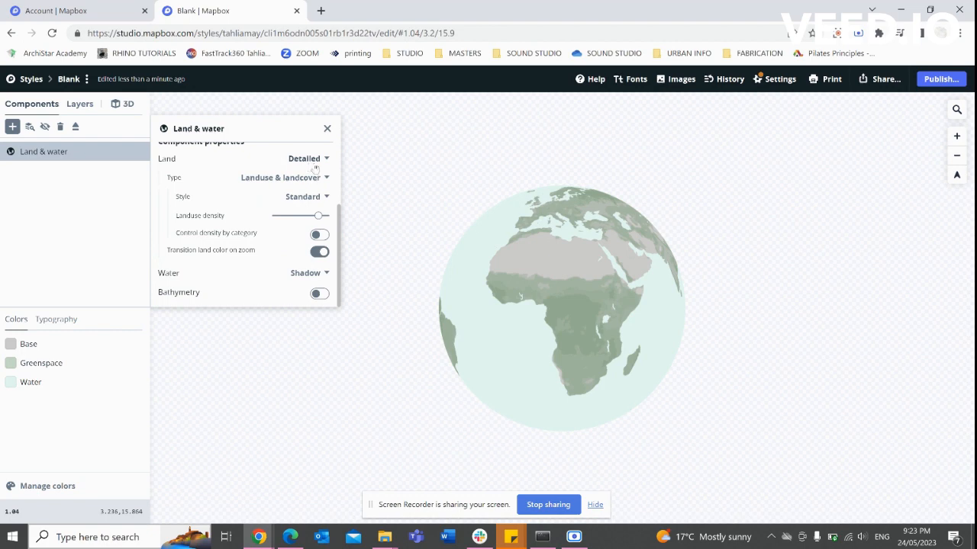
scroll(586, 343, up, 3)
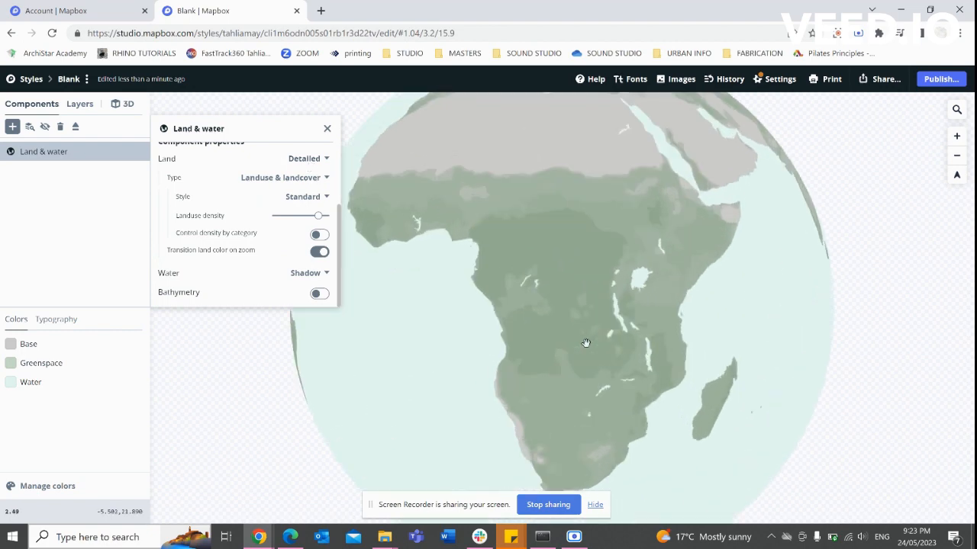
scroll(585, 343, up, 3)
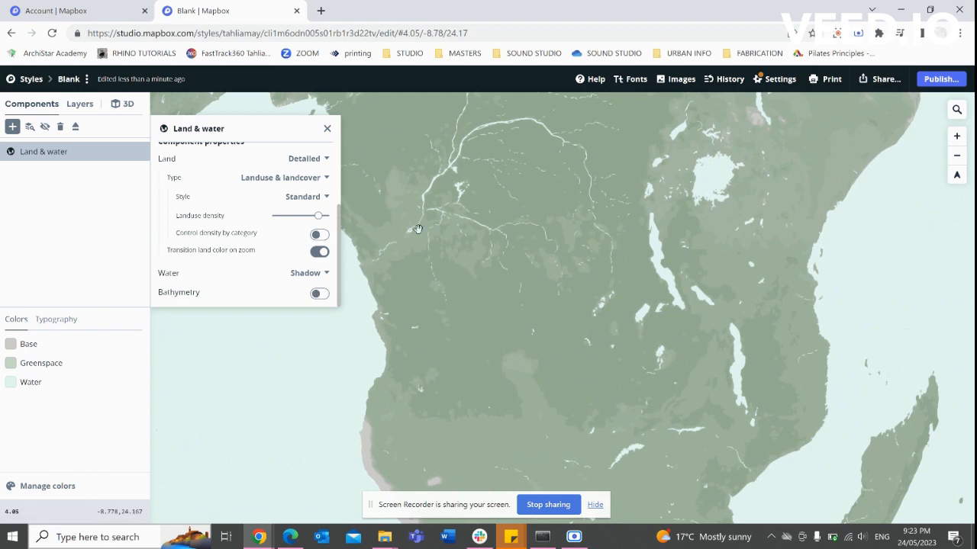
click(308, 158)
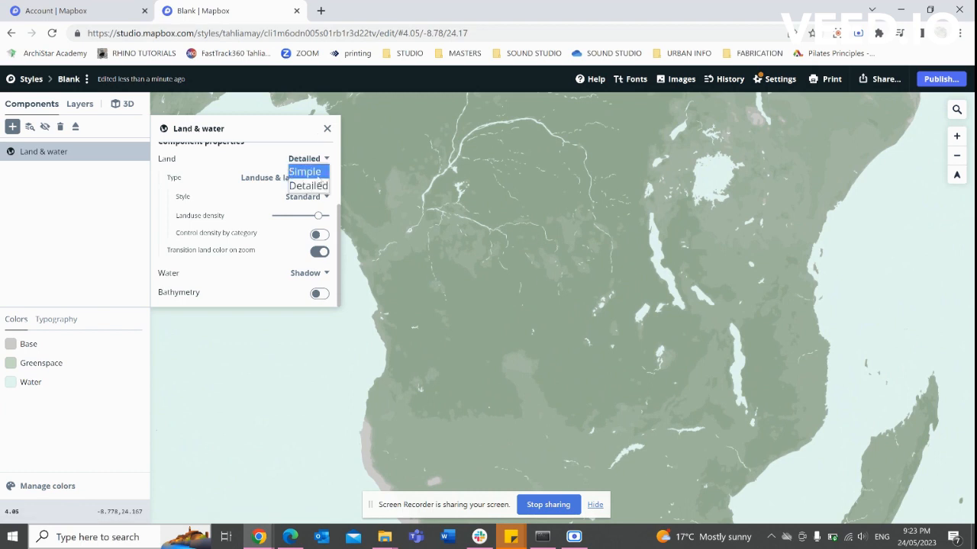
click(316, 173)
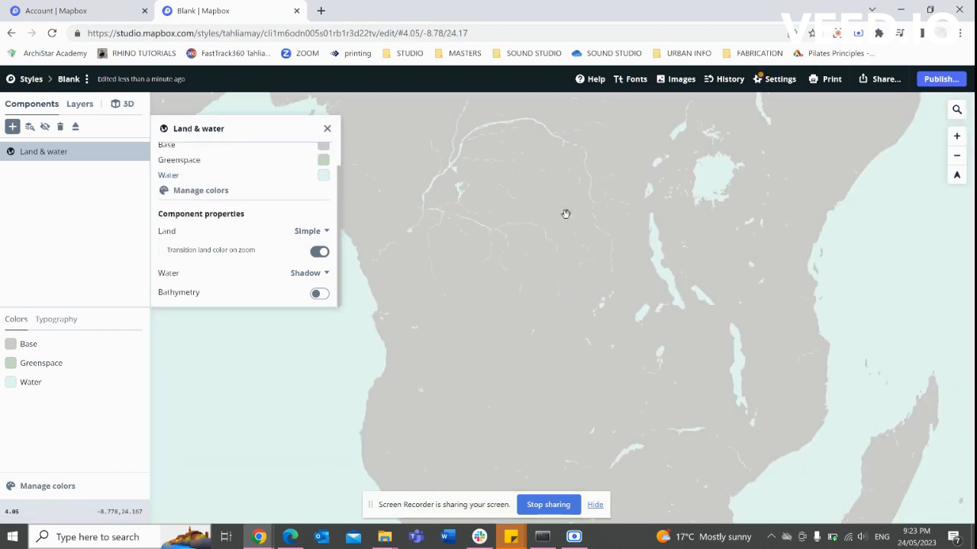
click(312, 231)
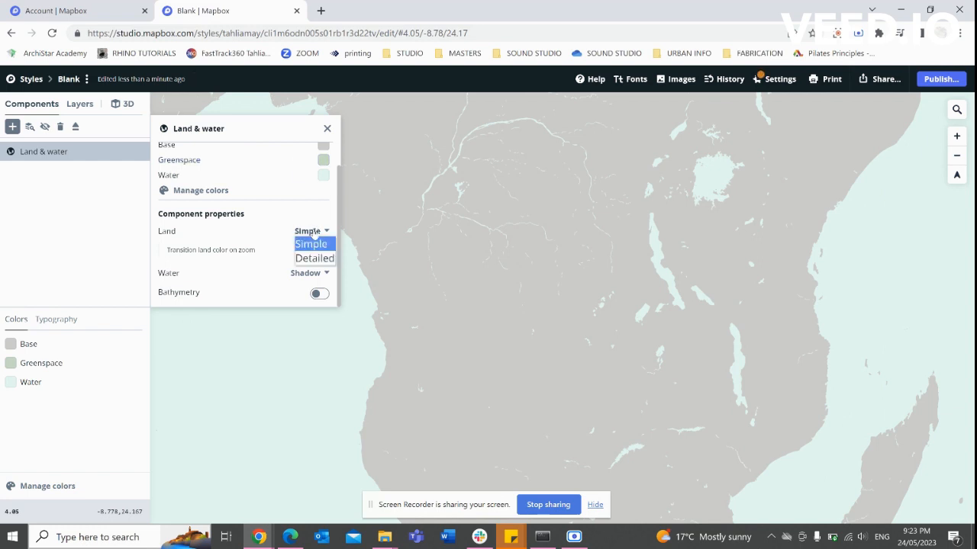
click(314, 258)
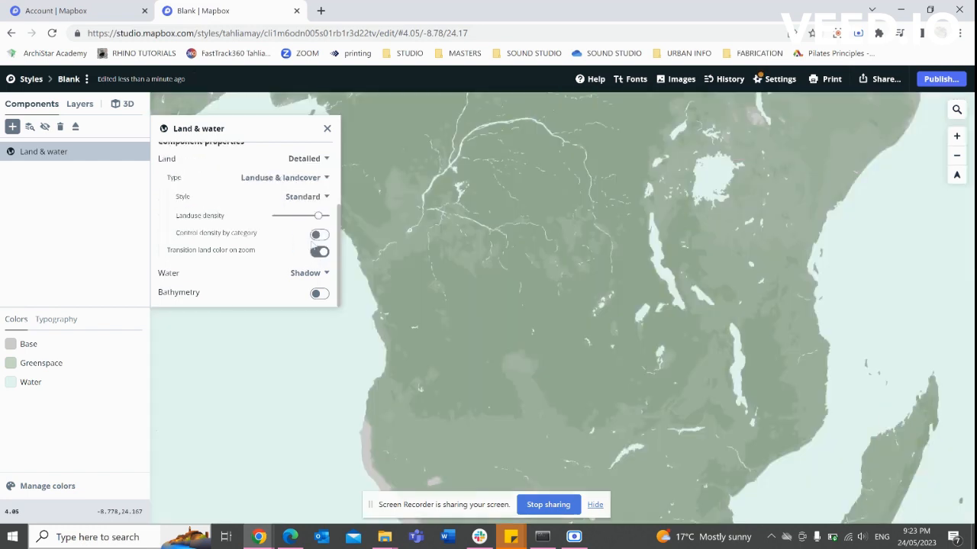
drag(317, 221, 304, 219)
Change the water style from Shadow to Simple and close the Land & water settings.
click(309, 273)
click(308, 284)
scroll(647, 331, down, 5)
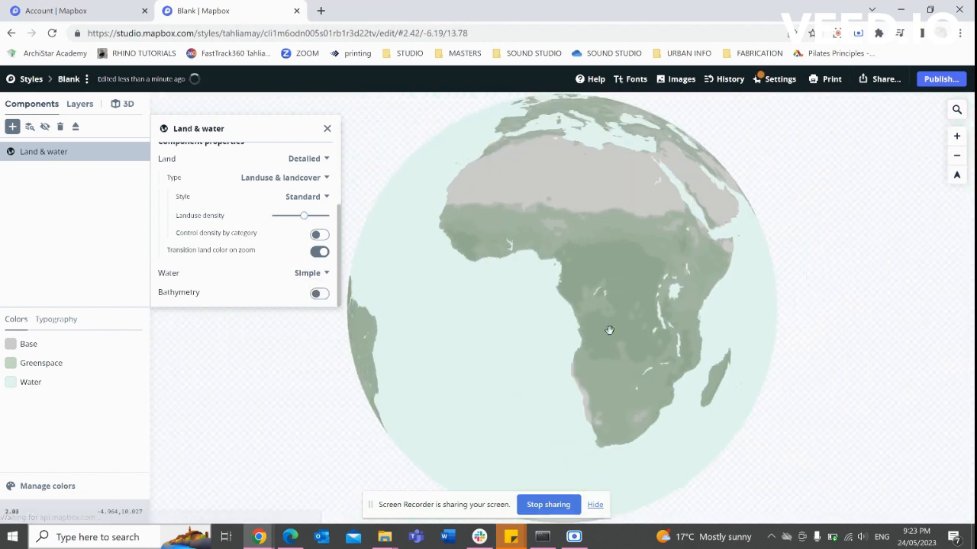
click(329, 127)
drag(486, 287, 551, 313)
drag(569, 289, 604, 214)
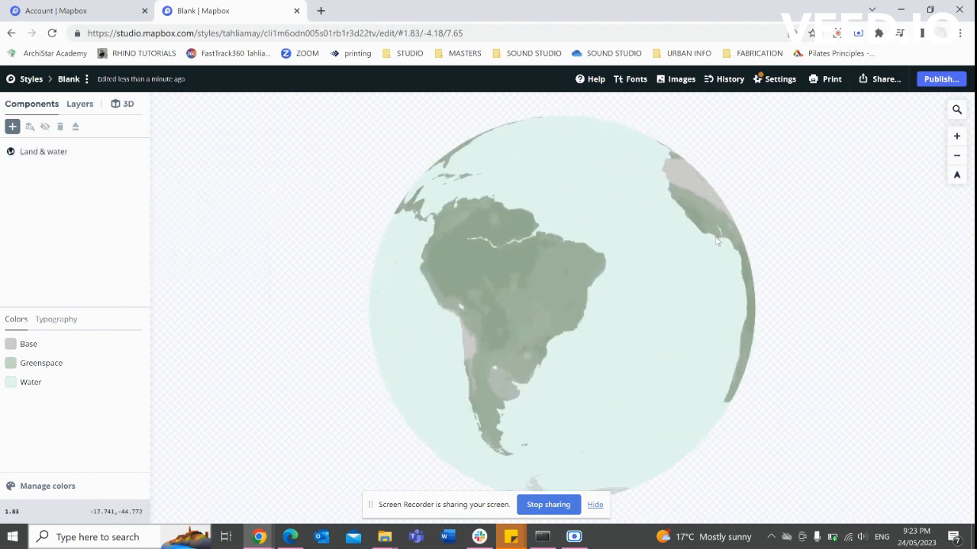
drag(574, 342, 625, 274)
drag(611, 228, 615, 347)
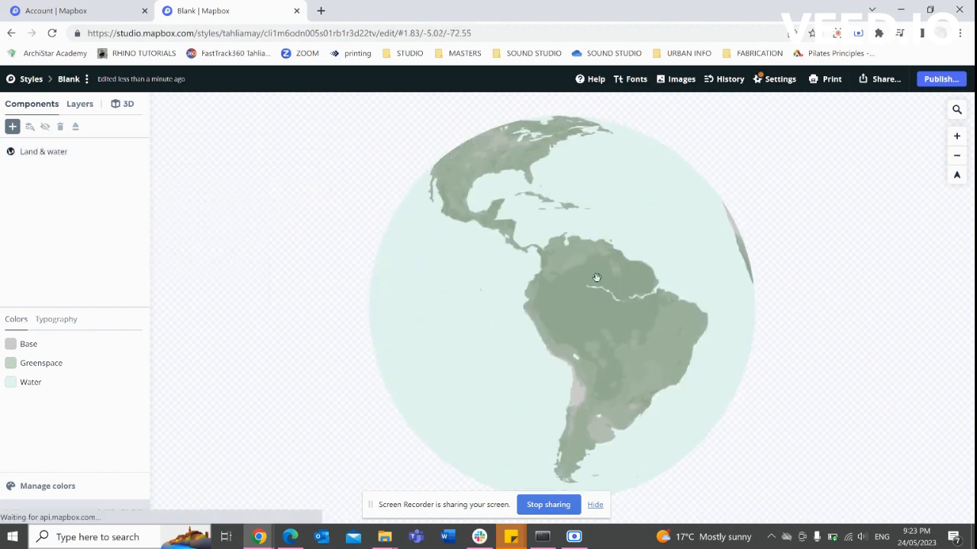
Search 'melbou' to centre the map on Melbourne, Victoria, then open the add-component chooser.
click(960, 110)
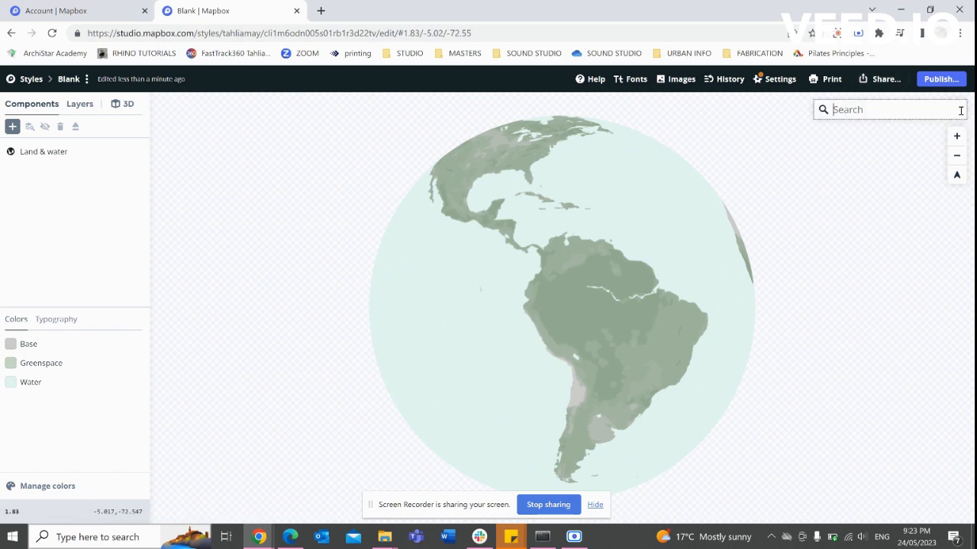
text(melbou)
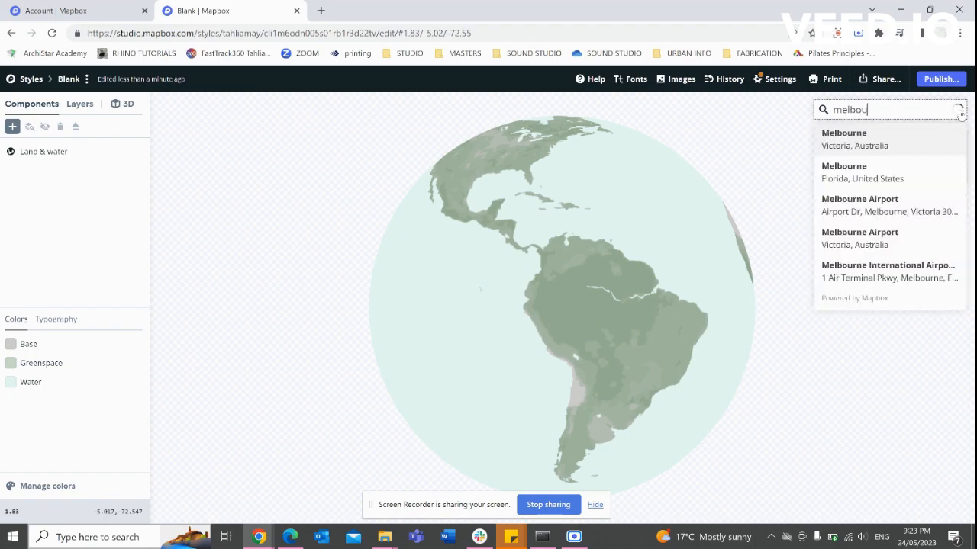
key(Return)
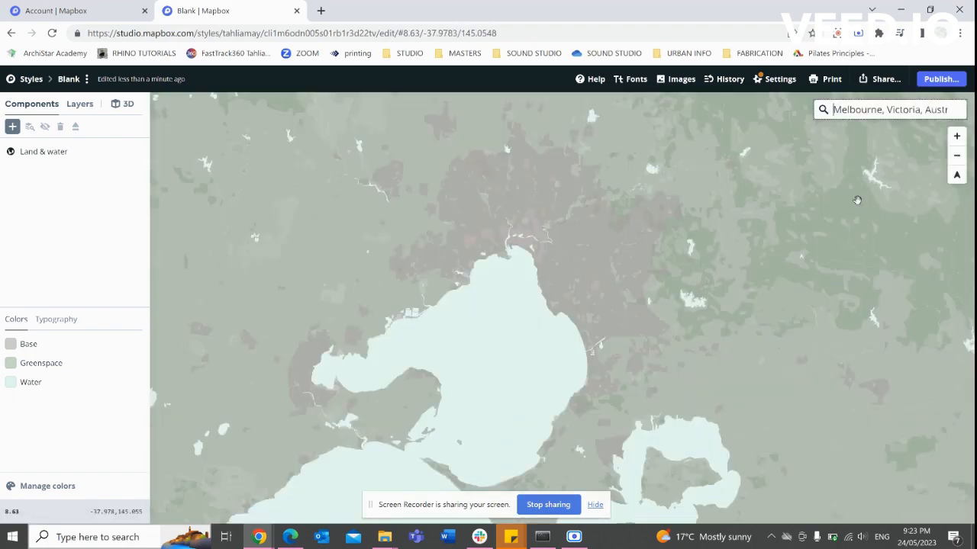
scroll(554, 214, up, 3)
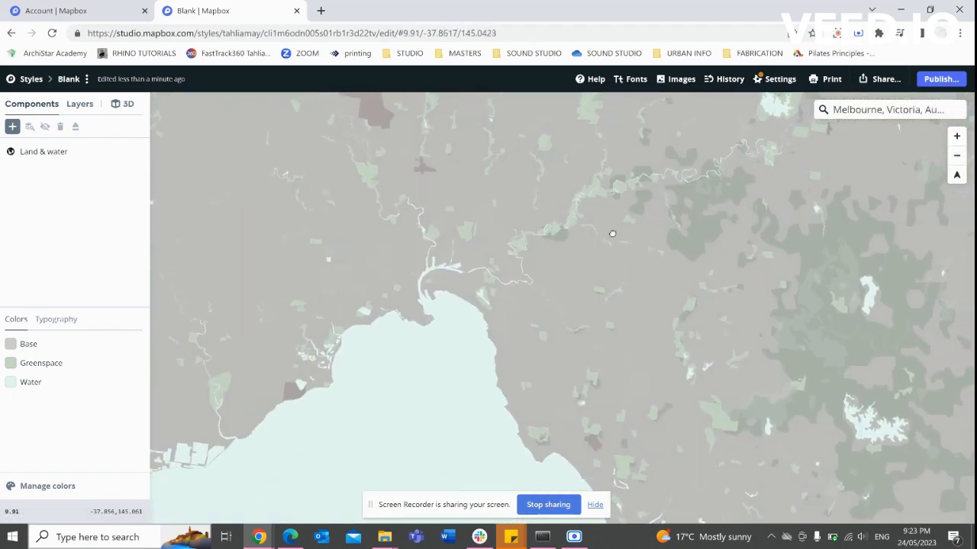
drag(612, 233, 575, 237)
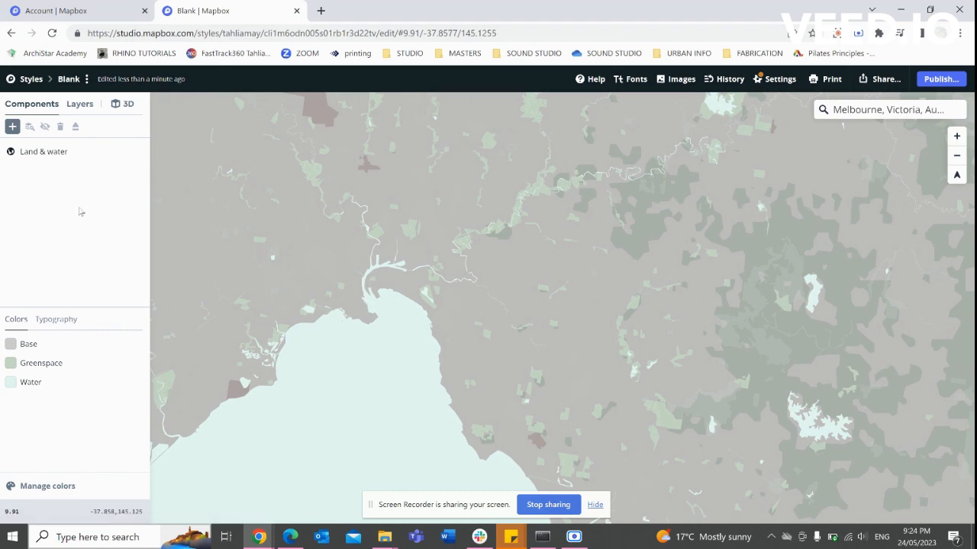
click(12, 127)
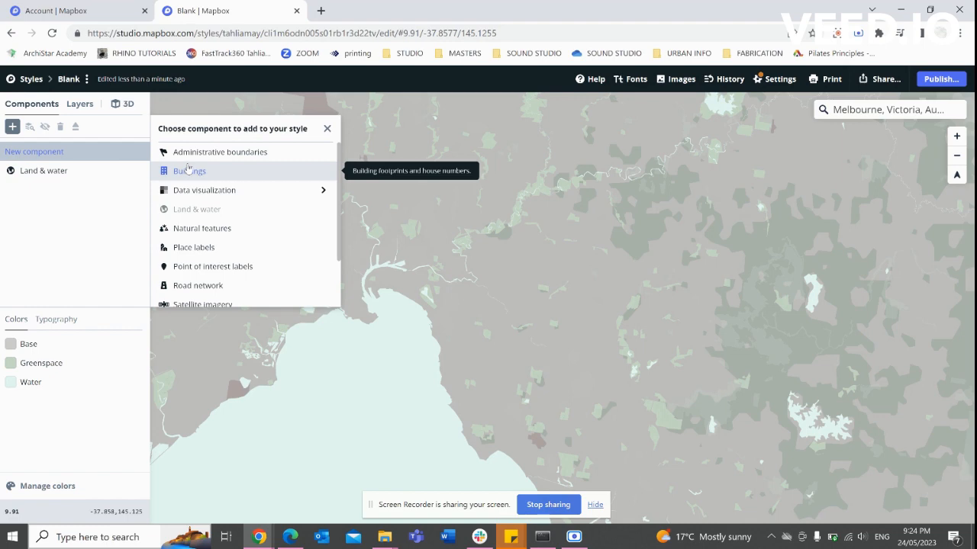
Add the Place labels component and frame inner Melbourne around Southbank and Richmond.
click(211, 245)
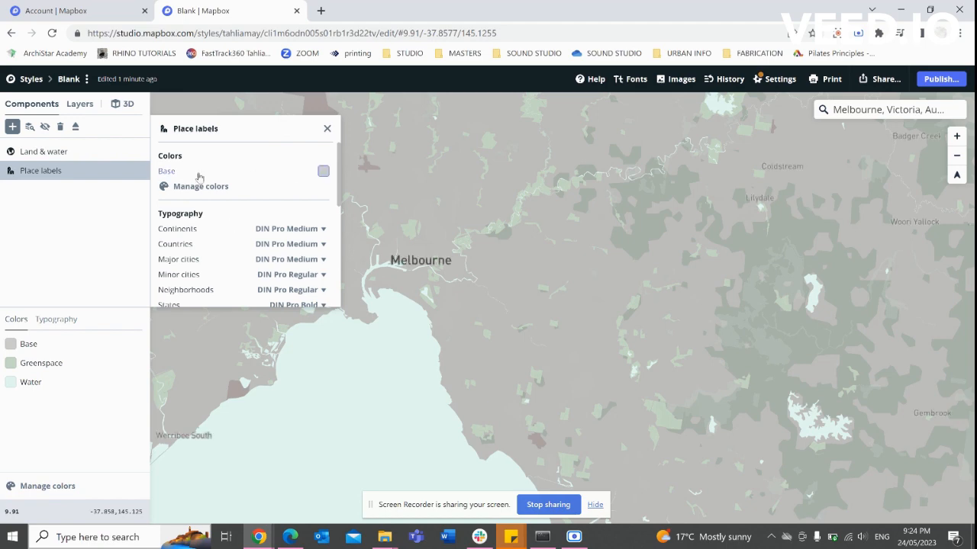
scroll(406, 275, up, 3)
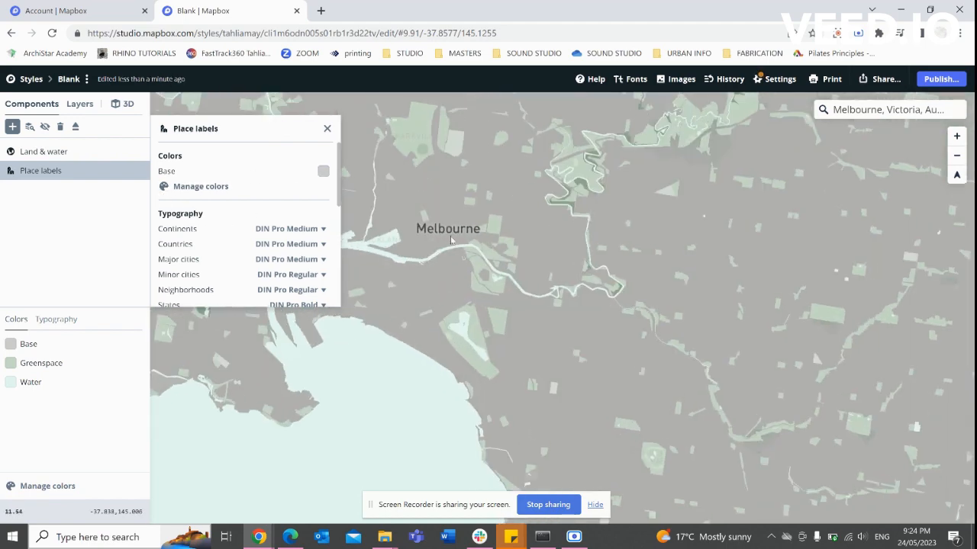
scroll(550, 246, up, 4)
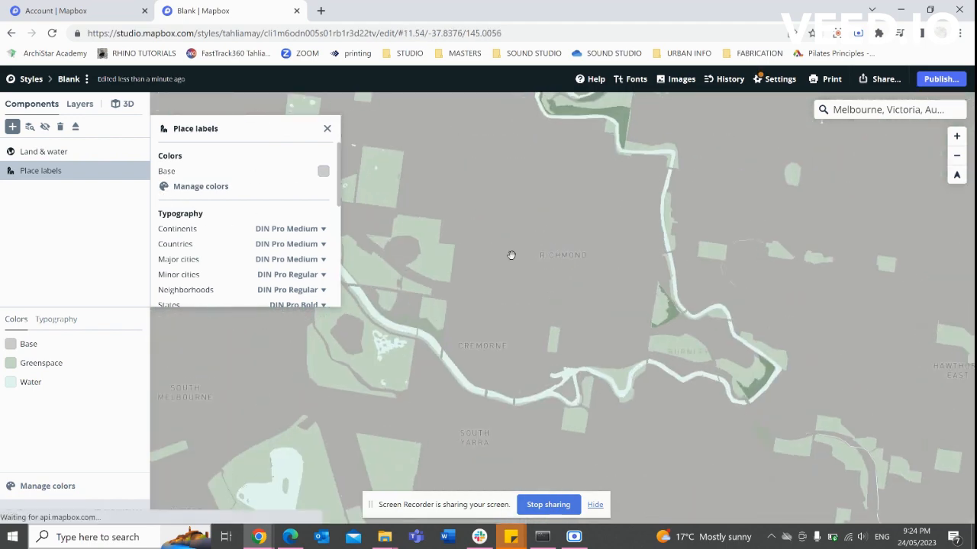
drag(466, 271, 661, 293)
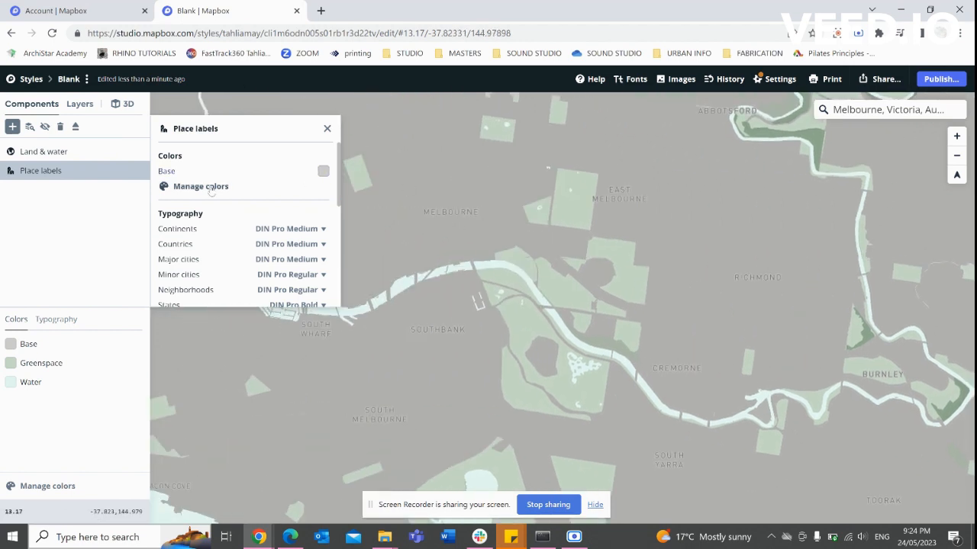
click(238, 187)
Give place labels their own colour, darkened to grey hsl(0, 2%, 47%).
click(353, 197)
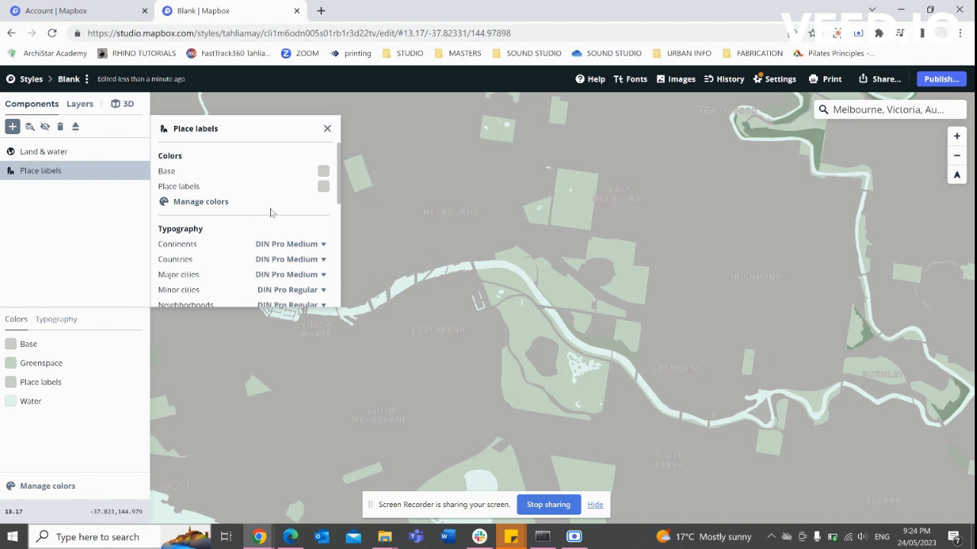
click(324, 187)
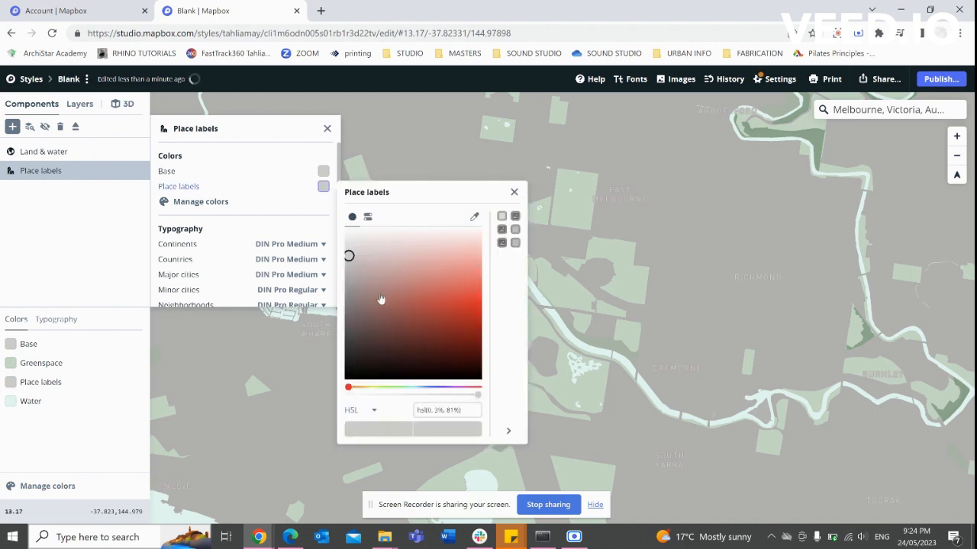
click(348, 292)
click(348, 308)
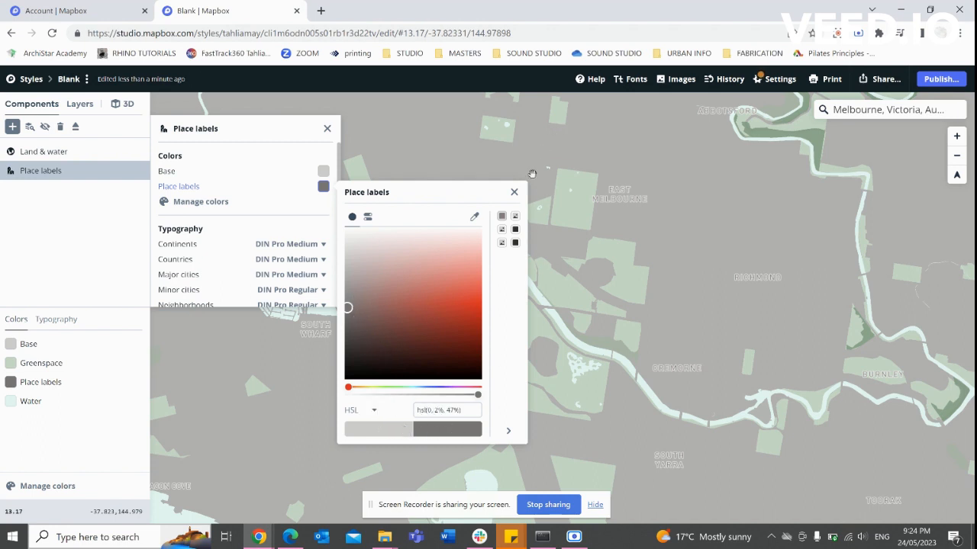
Inspect the place-label layers such as country-label, then reopen the Place labels component settings.
click(515, 216)
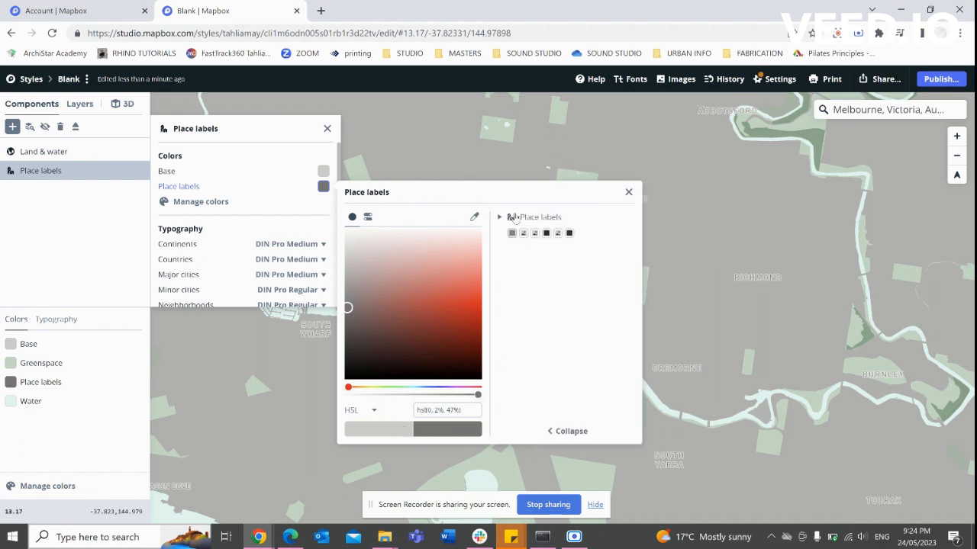
click(524, 236)
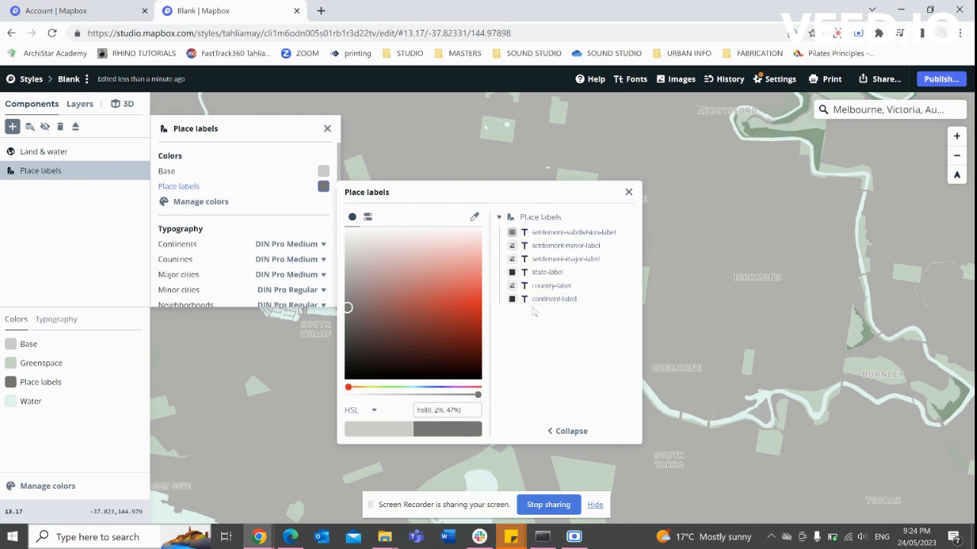
click(543, 286)
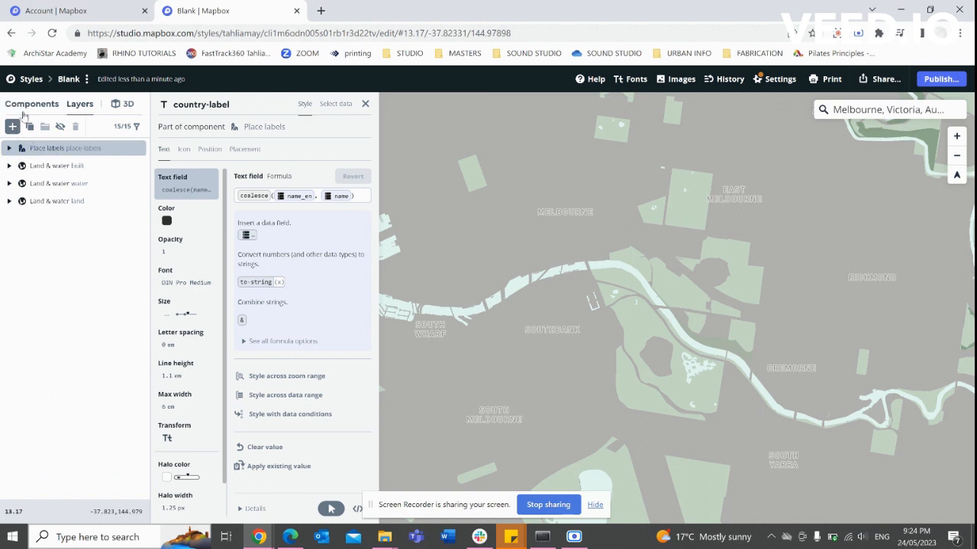
click(38, 107)
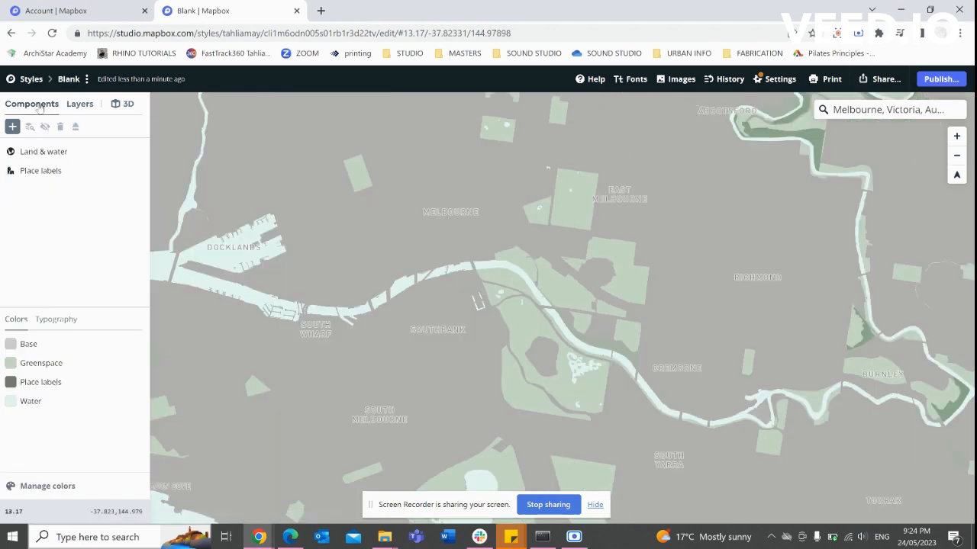
click(53, 172)
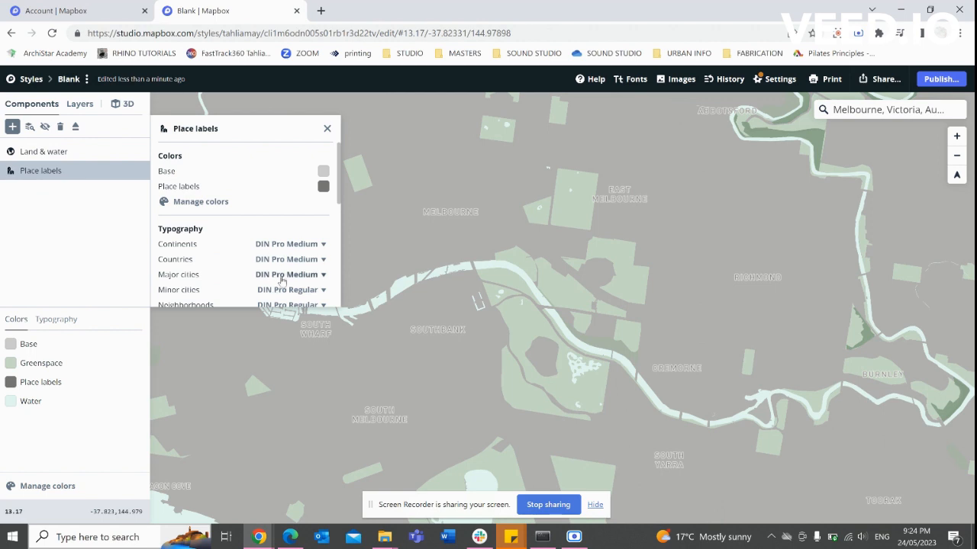
Set the Major cities labels to Asap Bold, a slightly larger text size and uppercase.
click(322, 277)
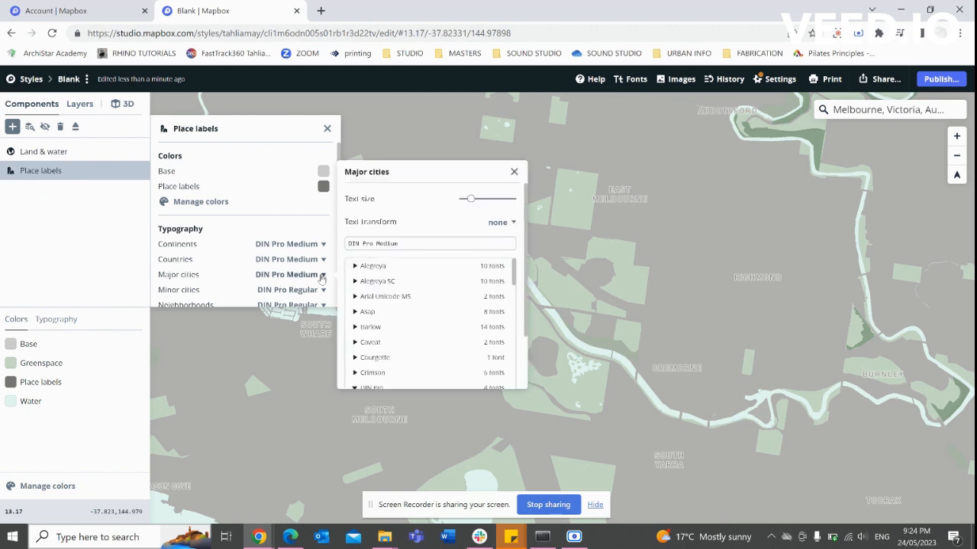
click(369, 312)
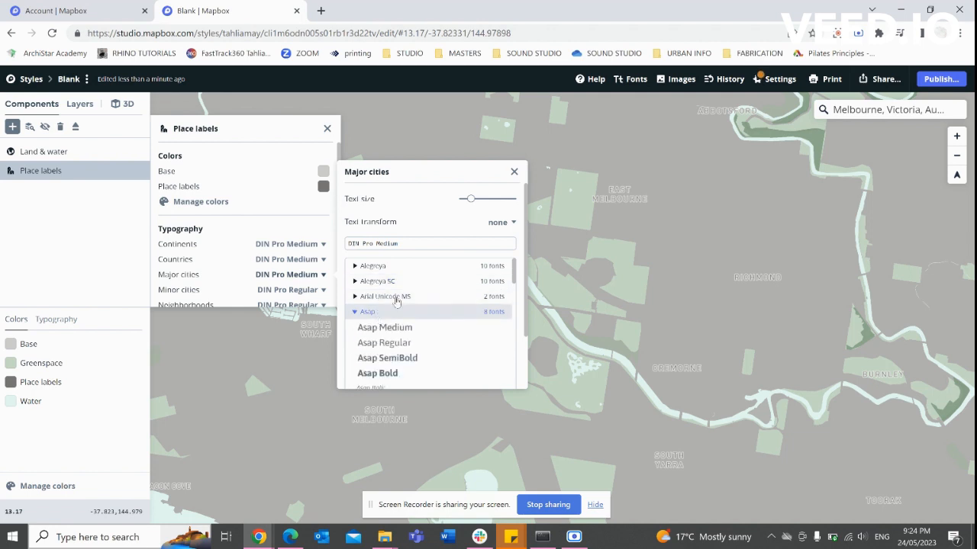
click(399, 373)
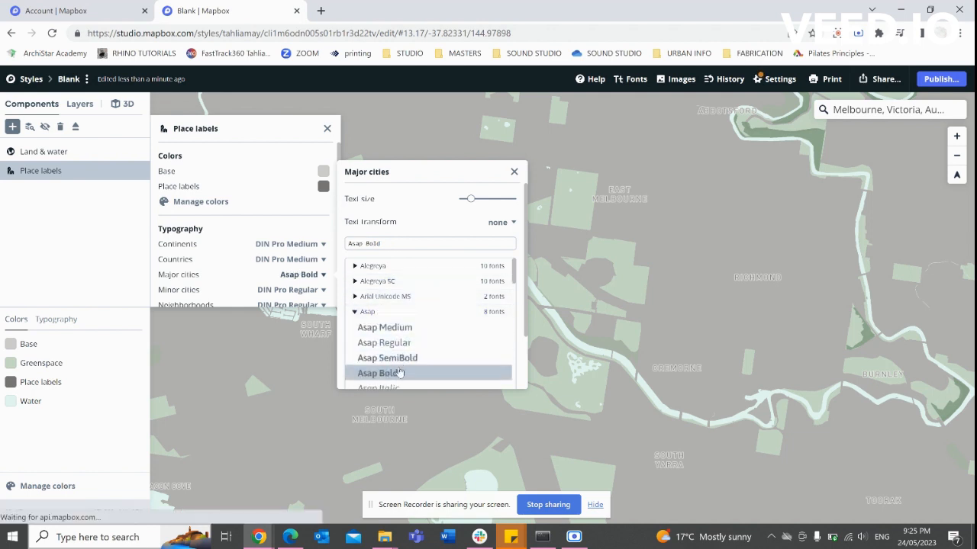
drag(472, 197, 483, 198)
click(502, 222)
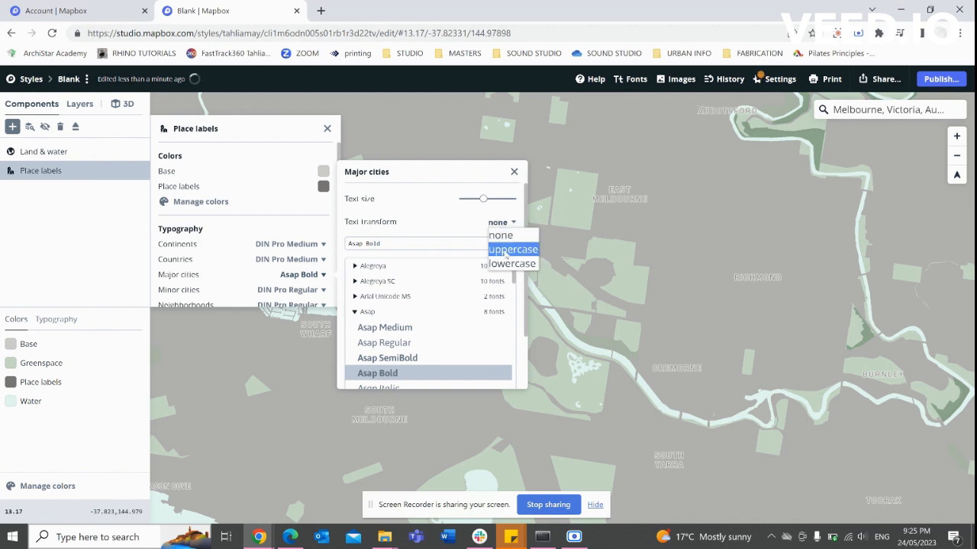
click(511, 249)
click(514, 173)
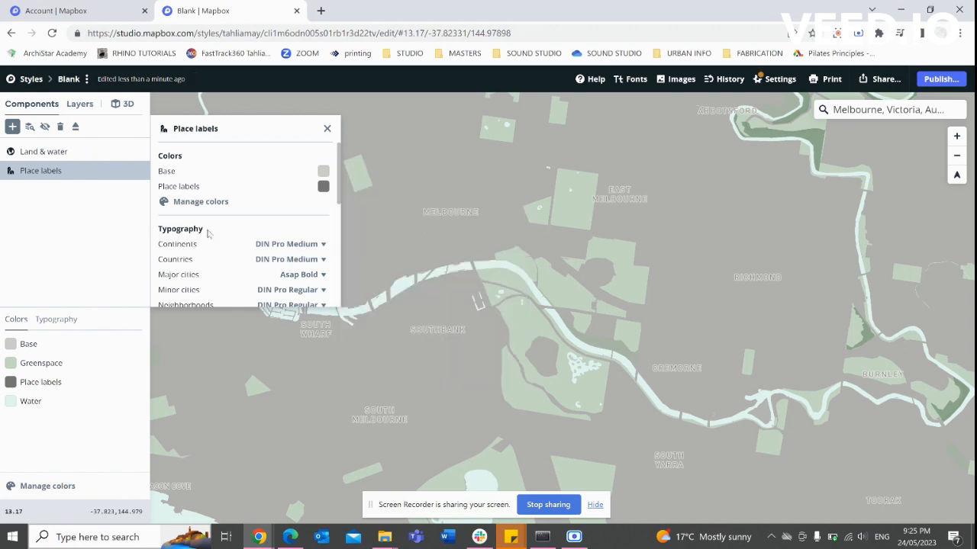
Change the Minor cities label font to Asap Bold to match Major cities.
scroll(208, 232, down, 3)
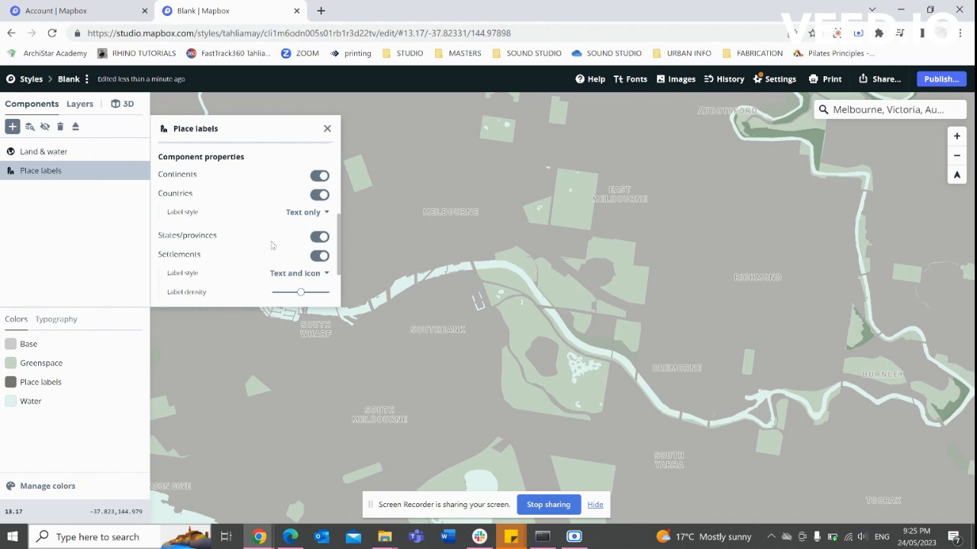
scroll(243, 235, up, 5)
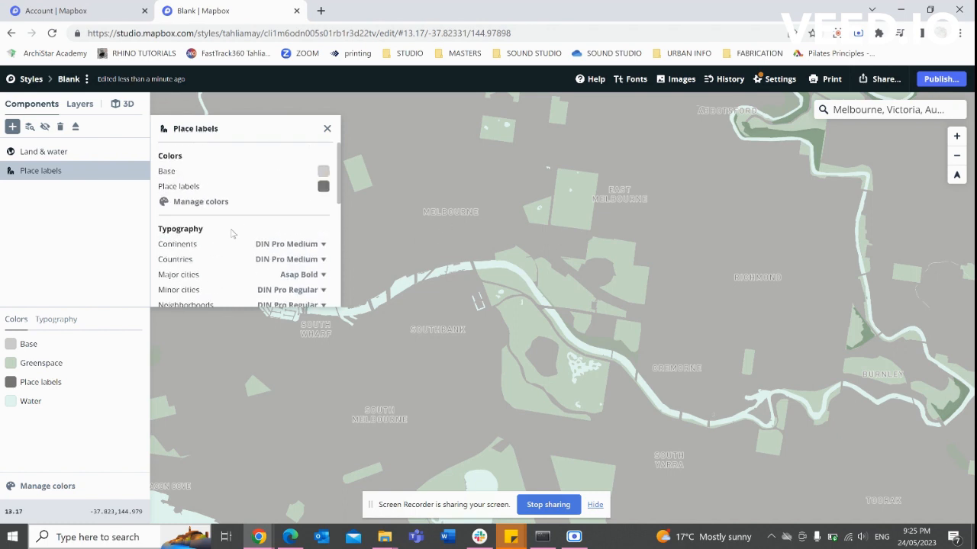
scroll(221, 237, down, 2)
scroll(225, 215, up, 1)
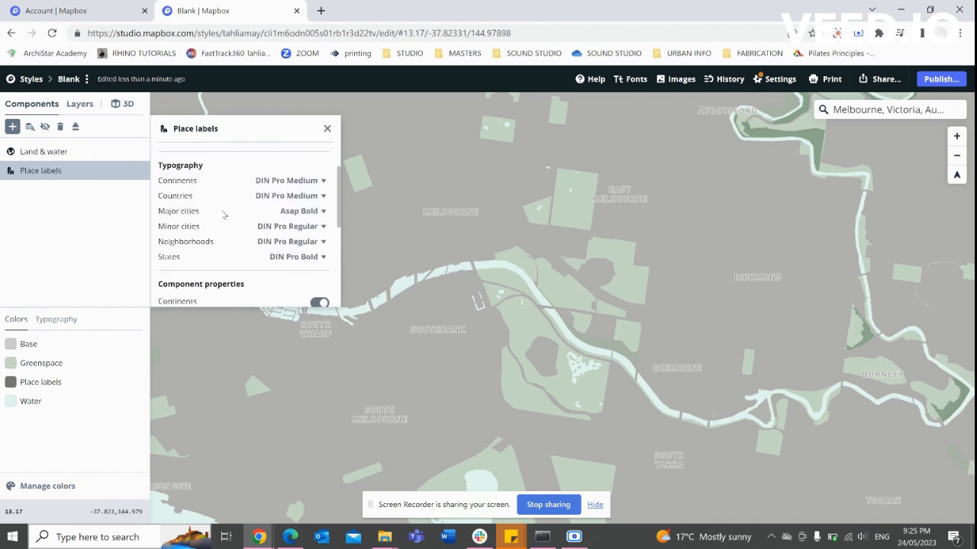
click(301, 228)
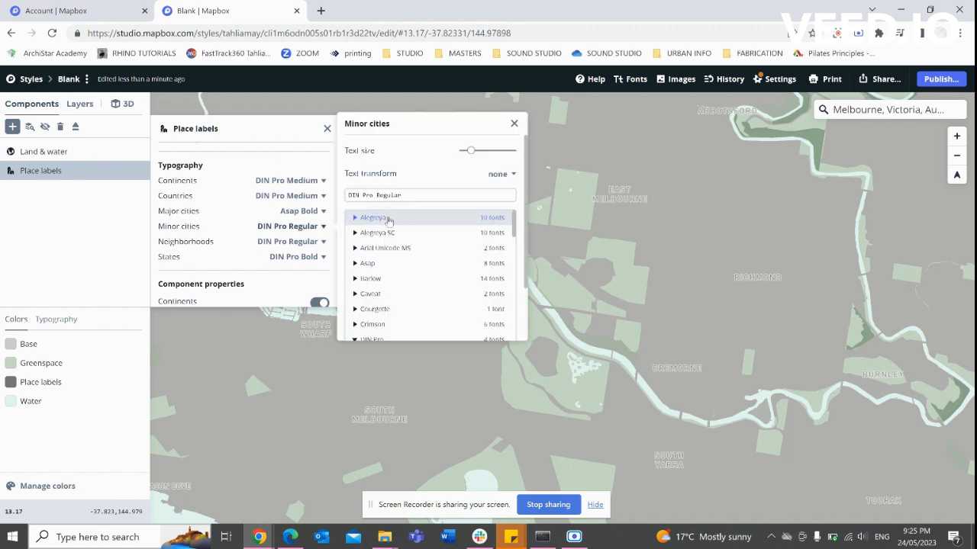
click(373, 263)
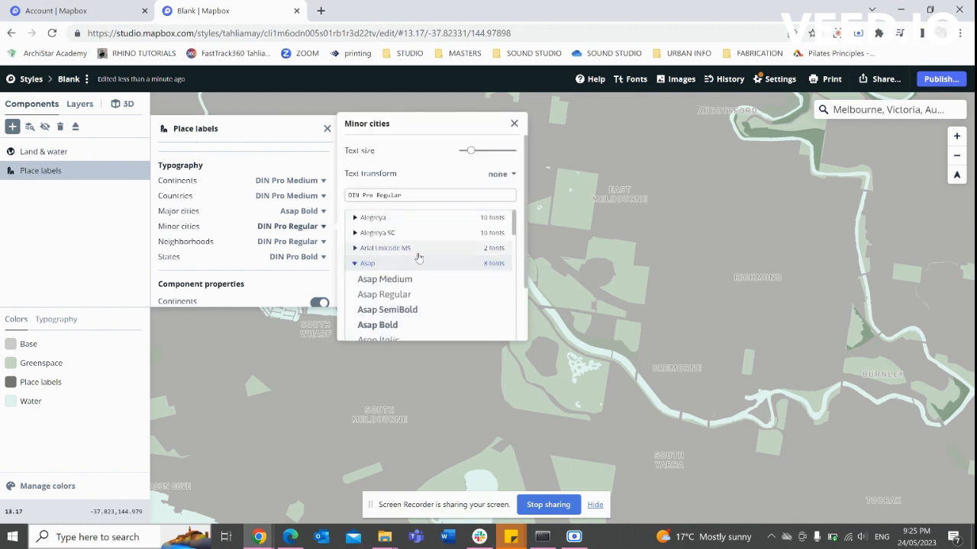
click(385, 325)
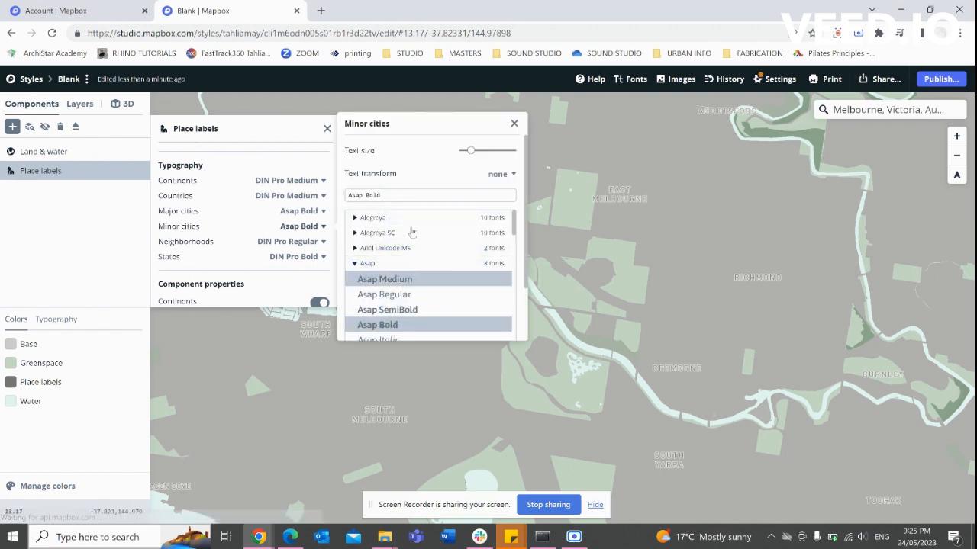
click(254, 290)
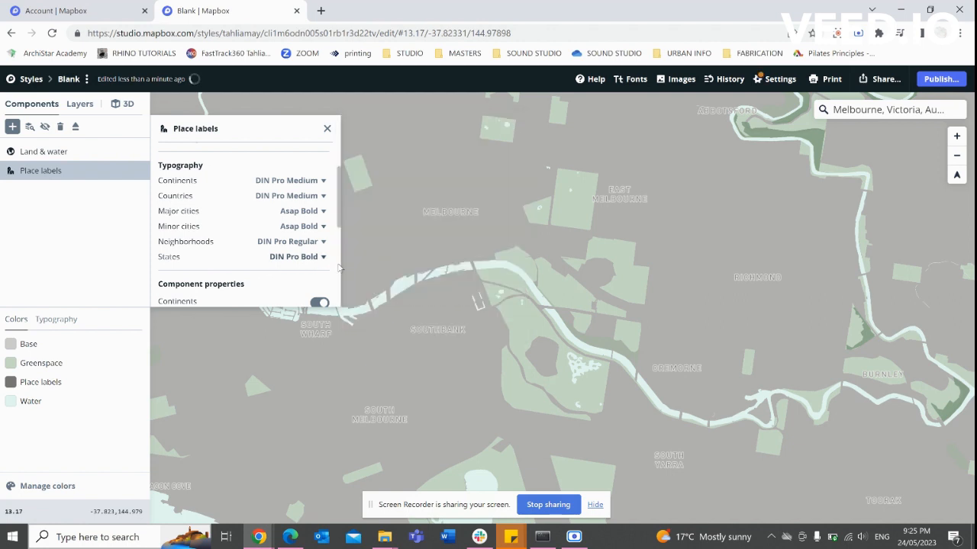
drag(455, 244, 506, 263)
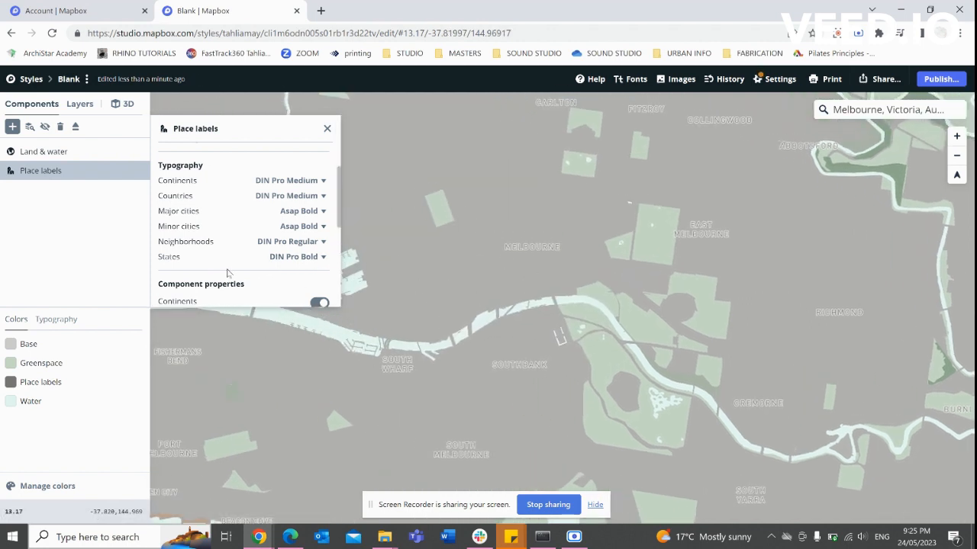
Try a higher settlements label density, restore the original value, and close Place labels settings.
scroll(227, 252, down, 2)
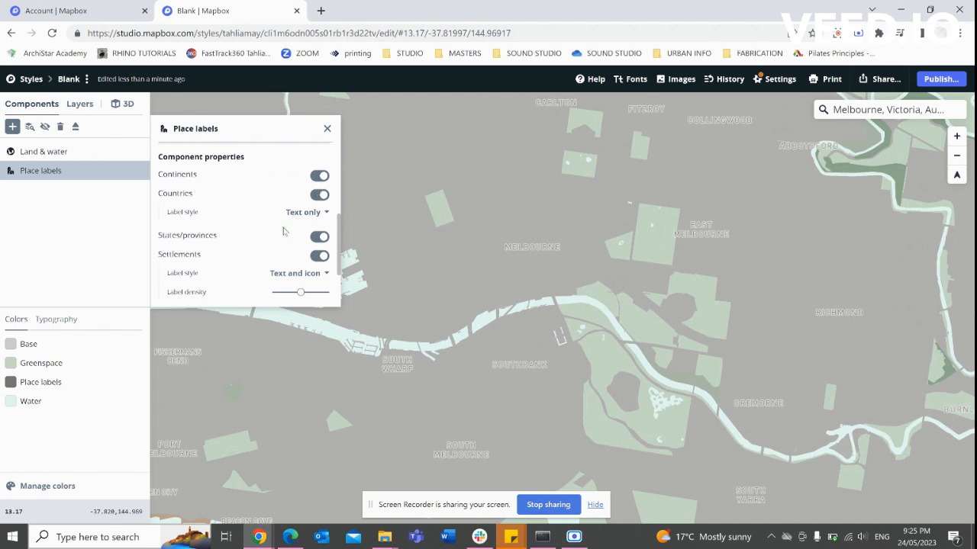
scroll(243, 242, down, 1)
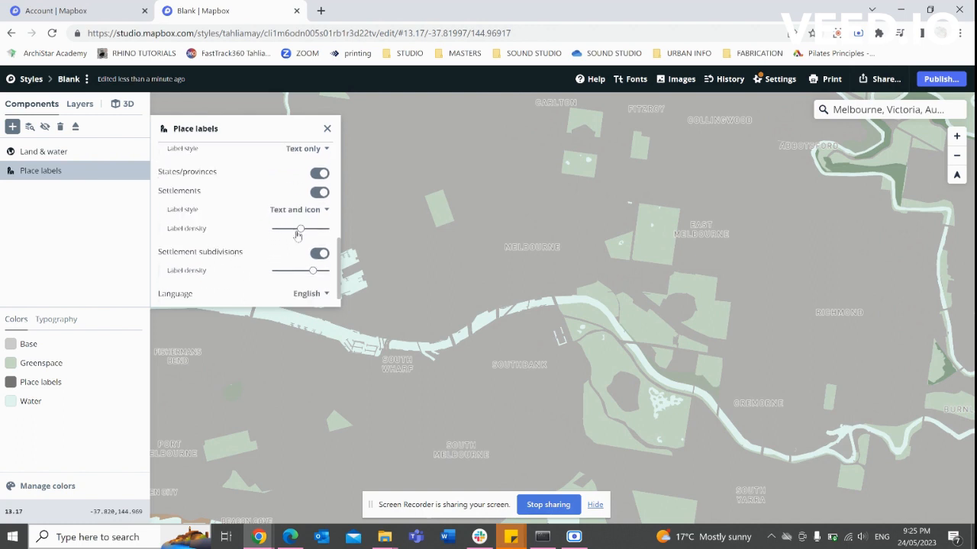
mouse_move(299, 230)
mouse_down()
mouse_move(312, 235)
mouse_move(301, 233)
mouse_up()
click(455, 321)
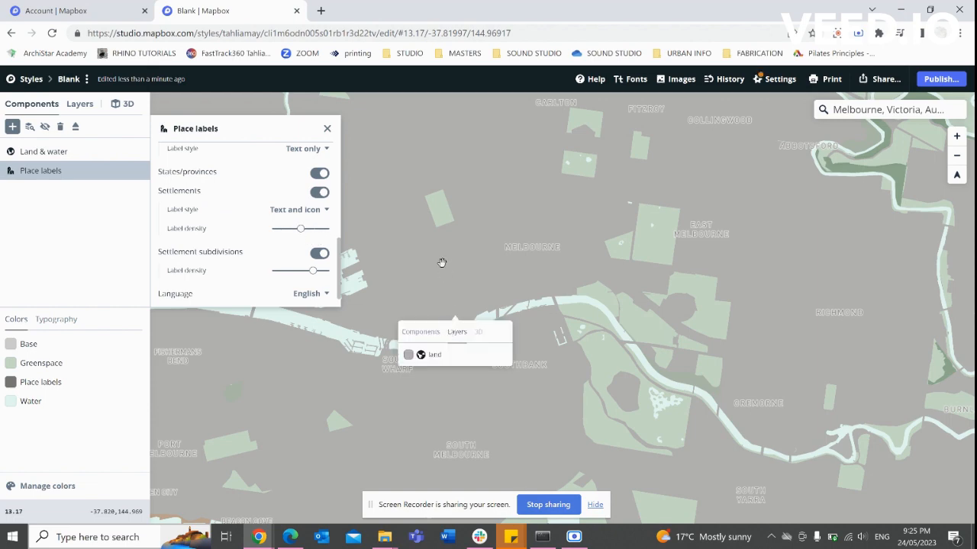
scroll(442, 267, down, 5)
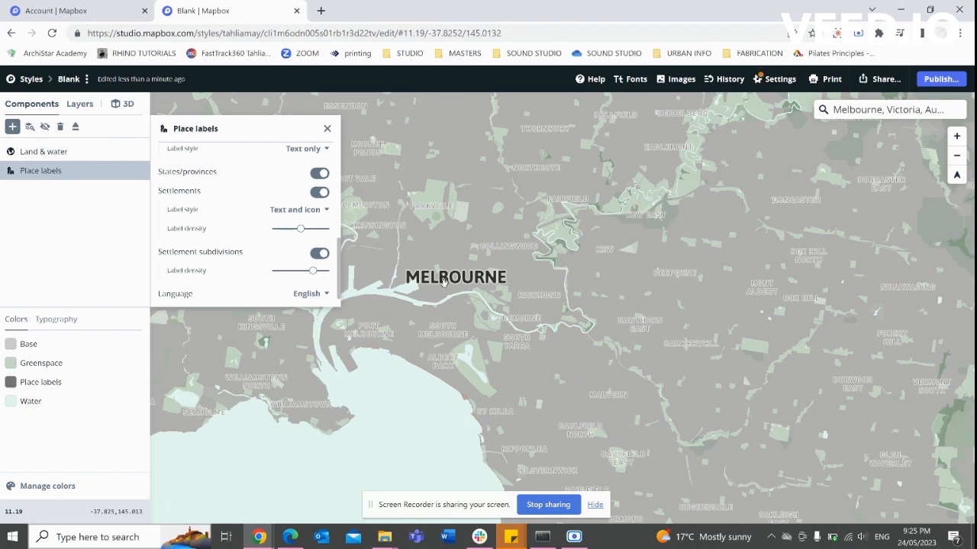
scroll(445, 279, up, 7)
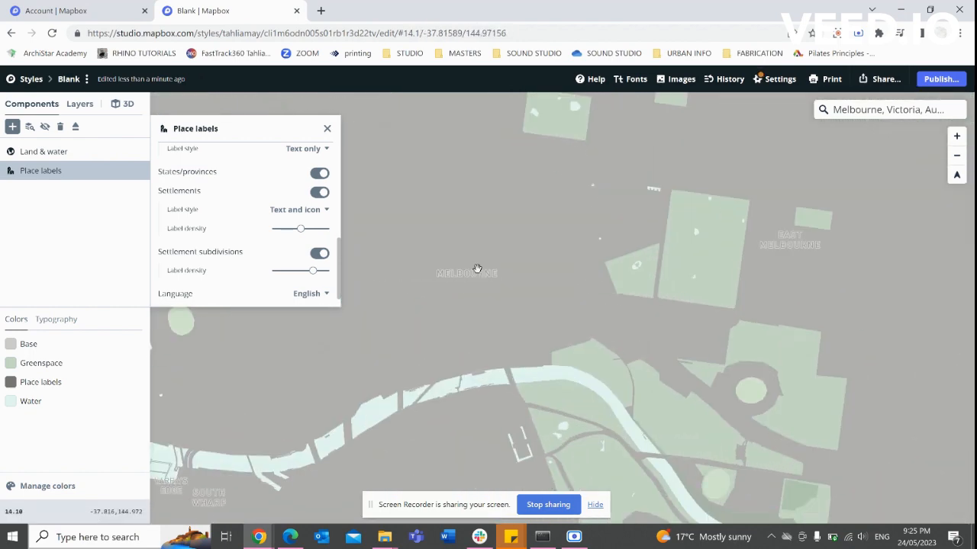
scroll(441, 274, down, 8)
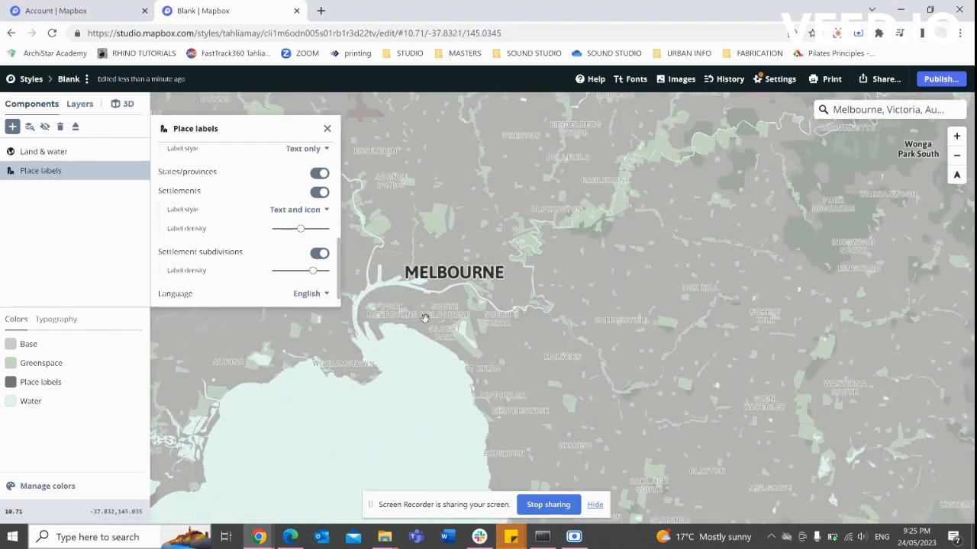
scroll(242, 225, up, 5)
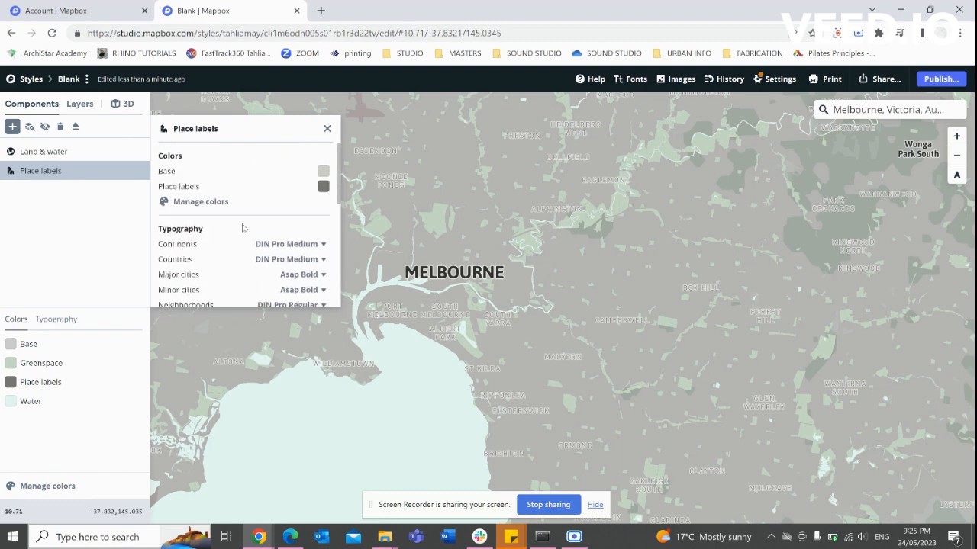
click(328, 130)
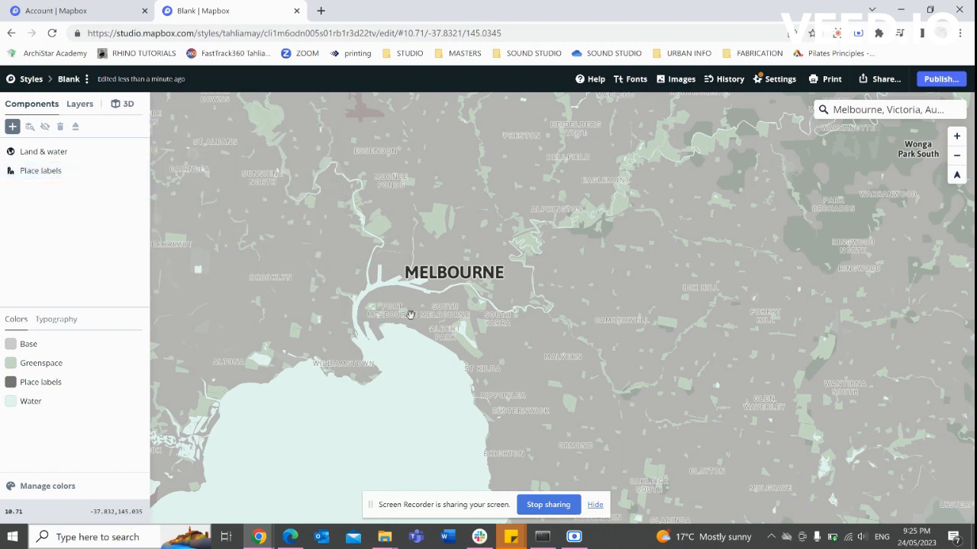
scroll(452, 330, up, 5)
drag(375, 318, 442, 353)
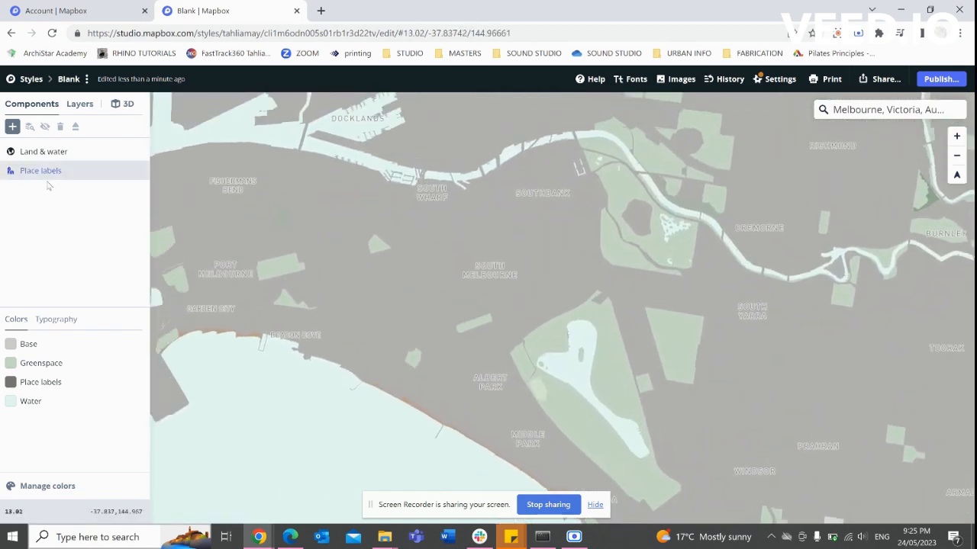
Add a Data visualization component using the Mapbox Streets v8 poi_label layer as source.
click(12, 128)
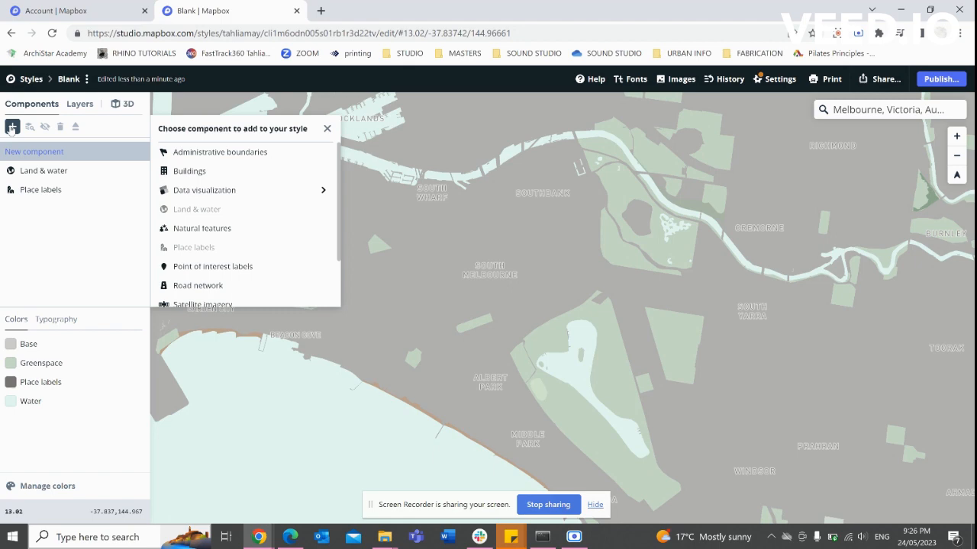
click(273, 196)
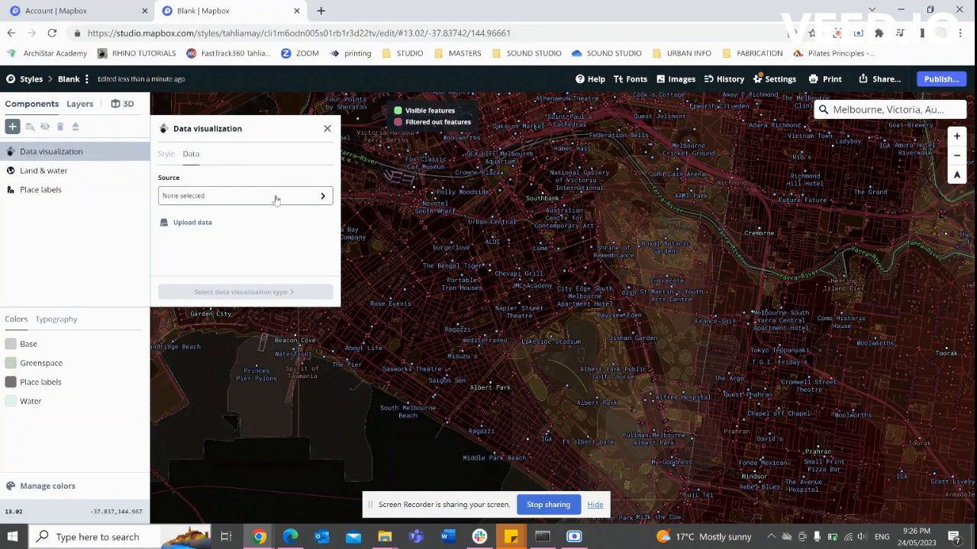
click(315, 197)
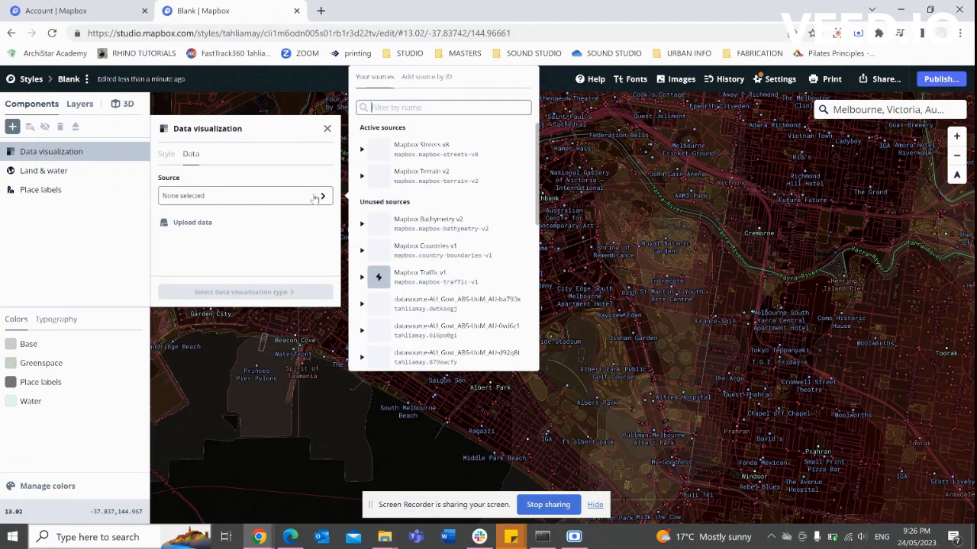
click(447, 147)
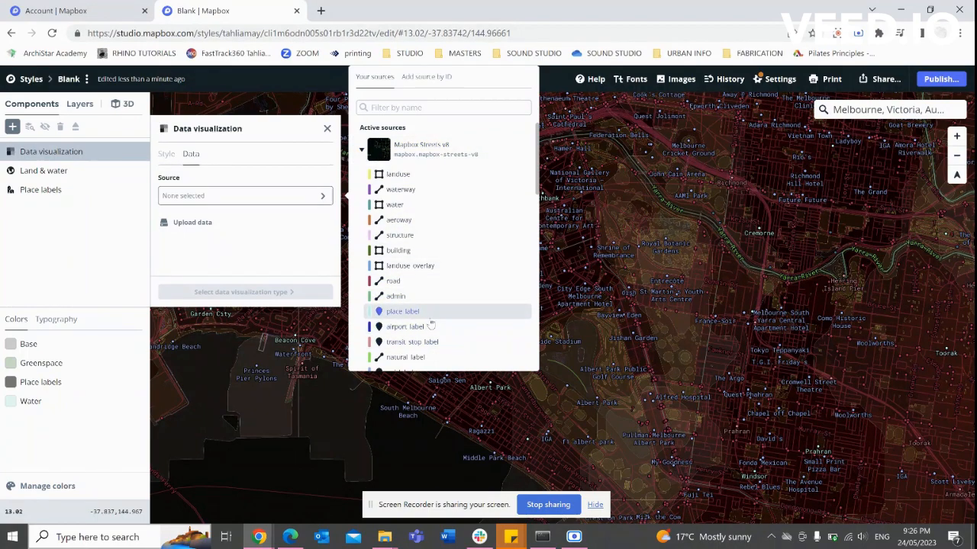
scroll(433, 324, down, 2)
click(400, 309)
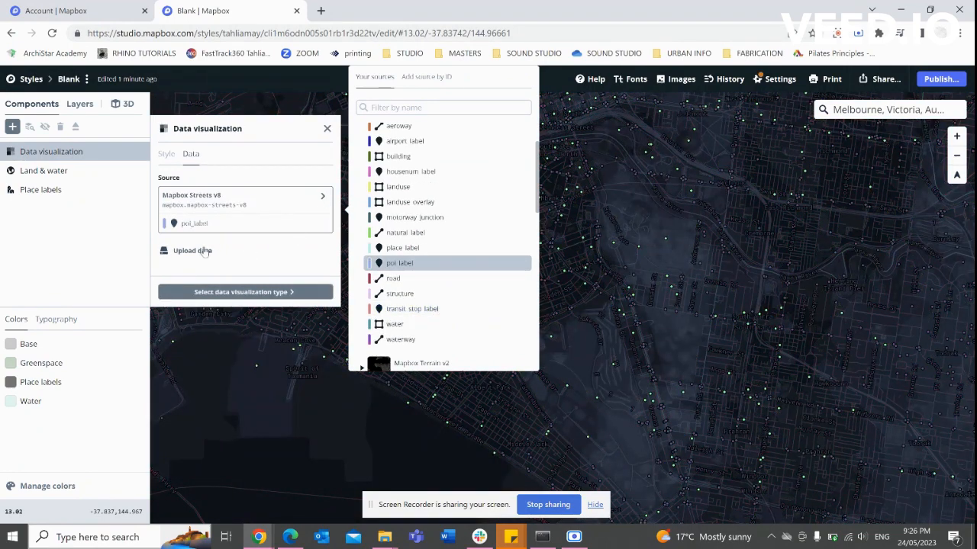
click(226, 293)
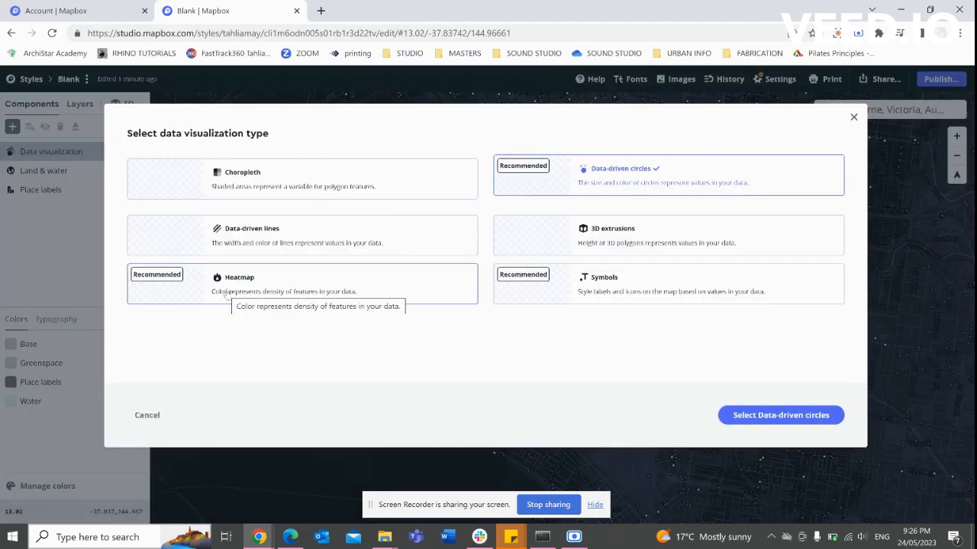
Make the poi_label visualization a Symbols component, showing blue symbols across the map.
click(625, 291)
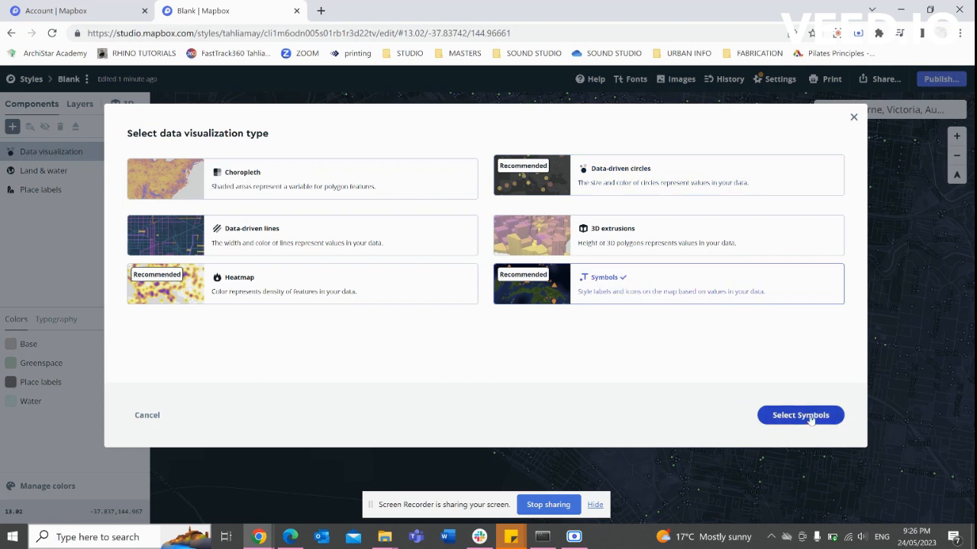
click(810, 418)
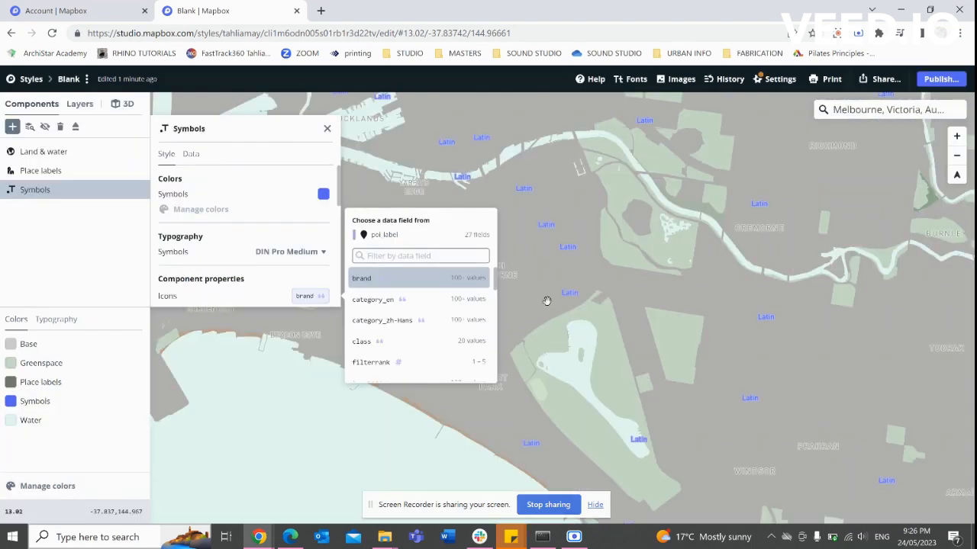
scroll(545, 276, up, 3)
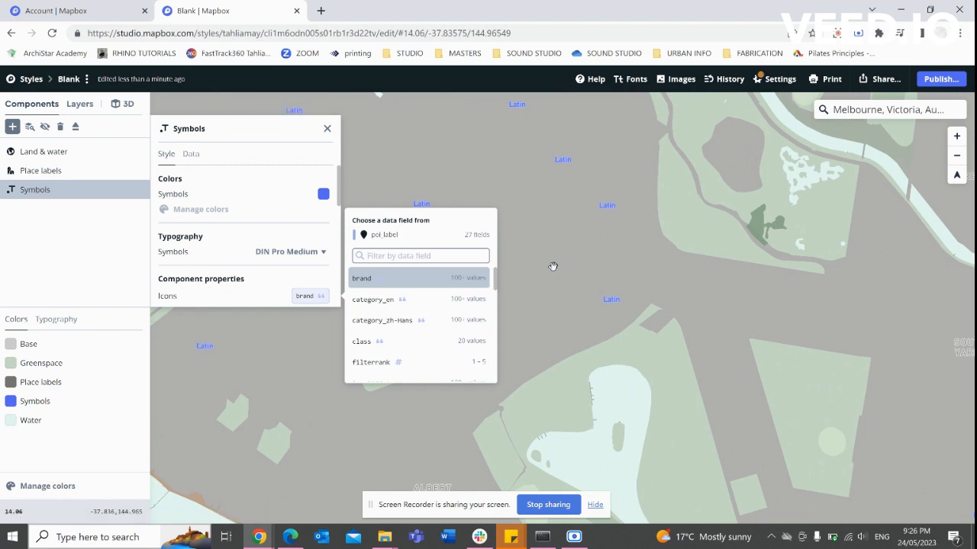
click(239, 266)
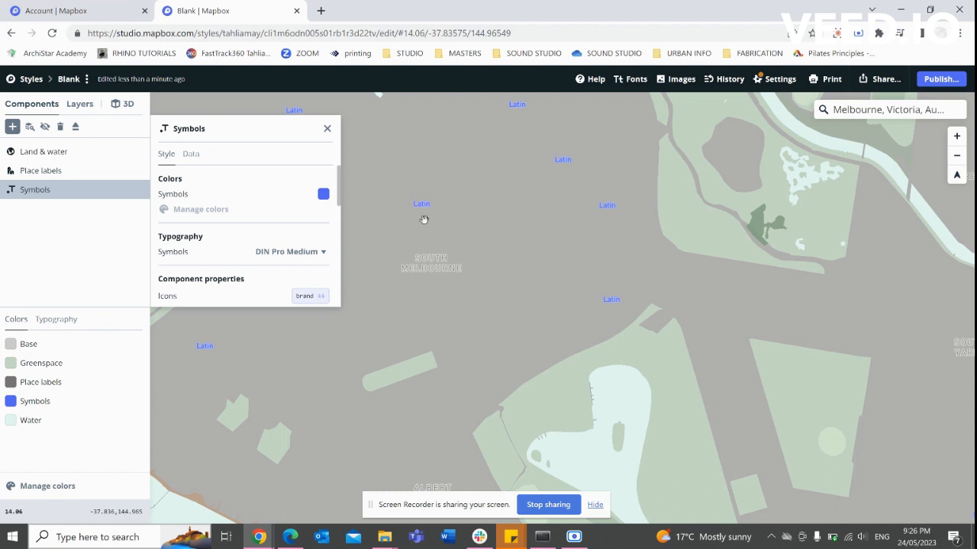
Base the Symbols icons on the class field and expand the per-class icon list.
click(303, 296)
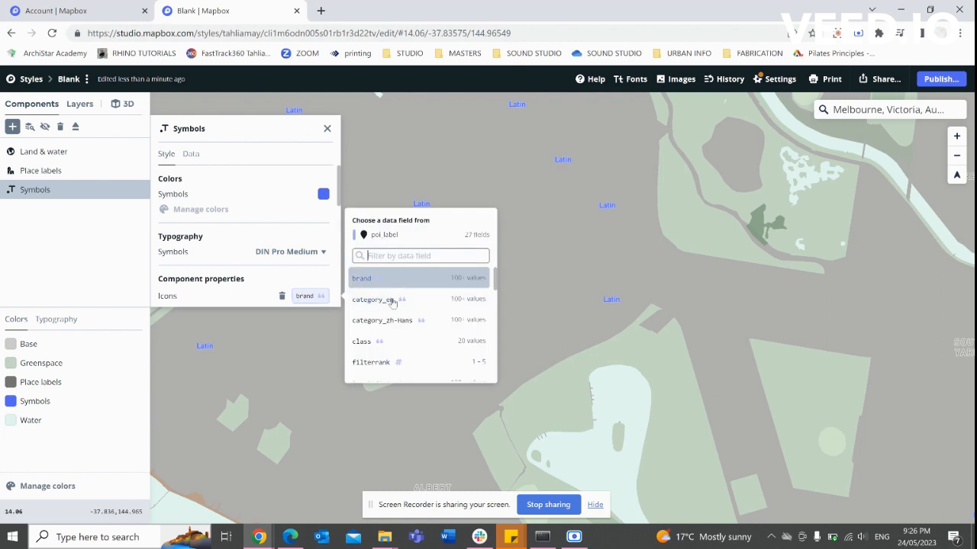
click(387, 342)
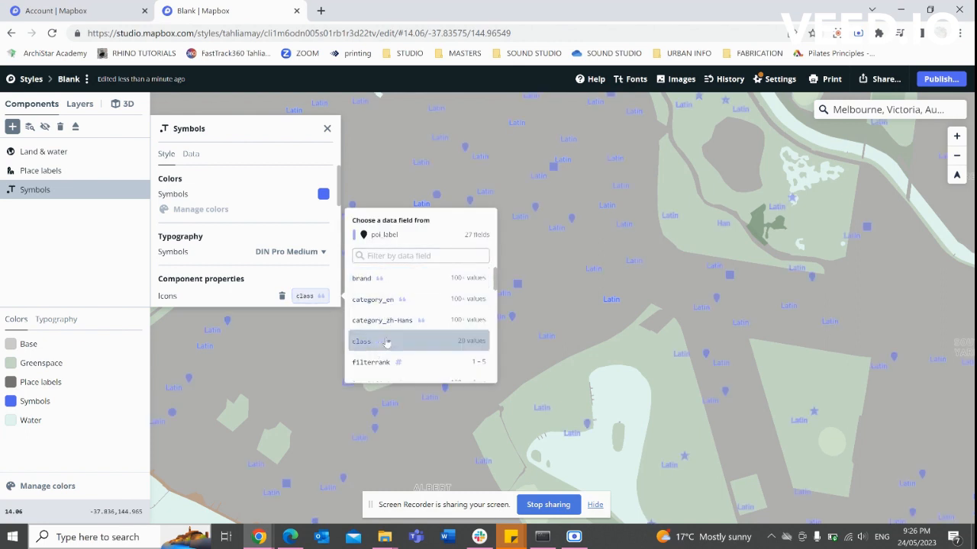
click(305, 296)
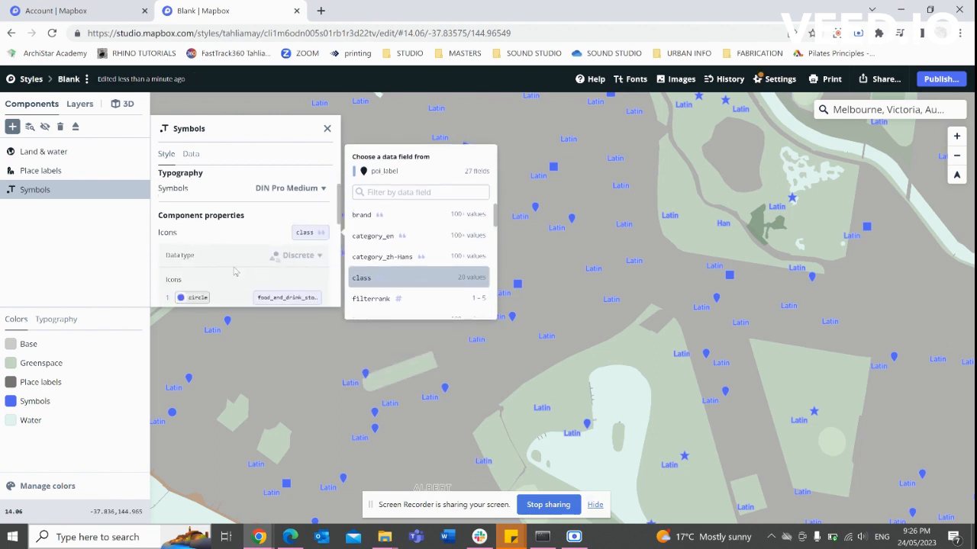
scroll(259, 252, down, 3)
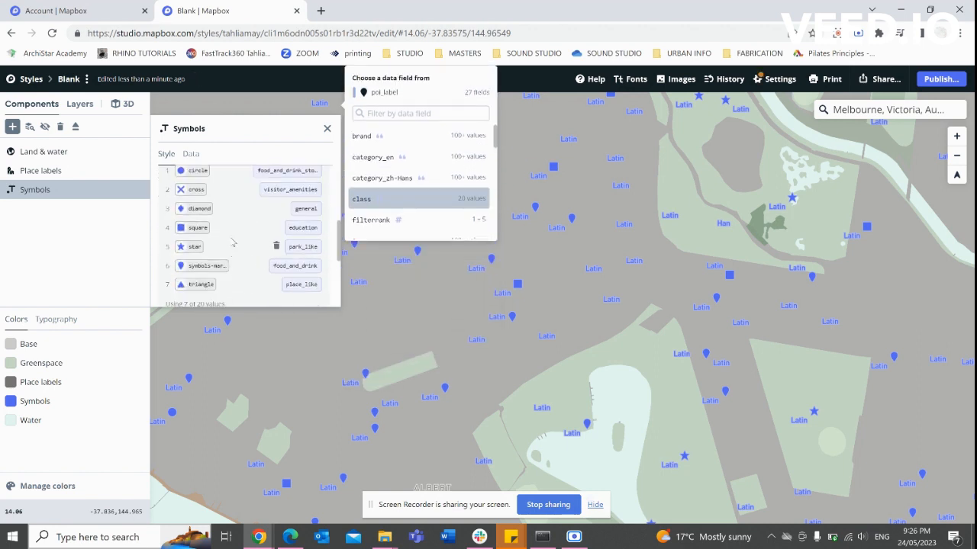
scroll(233, 243, up, 2)
Change the first class, food_and_drink_stores, from a circle icon to a star.
click(190, 235)
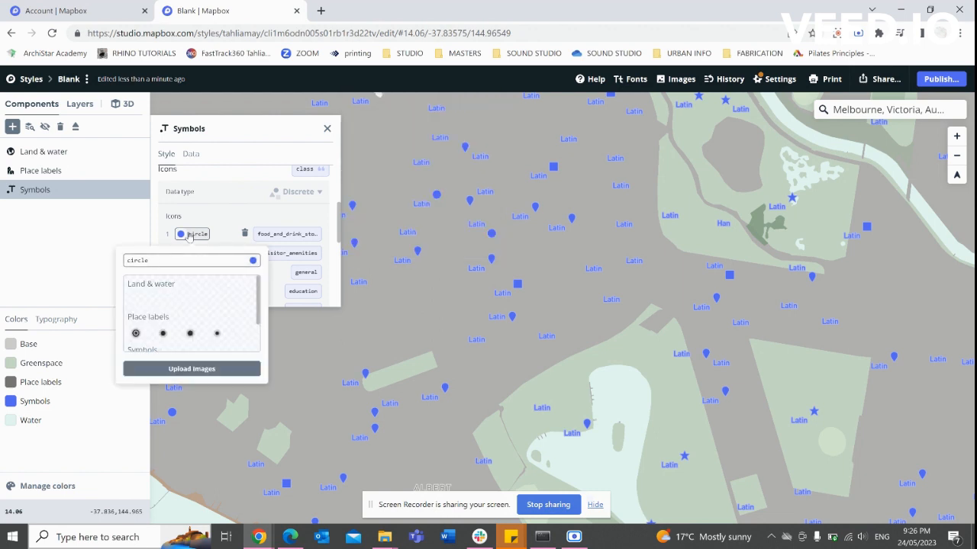
scroll(183, 321, down, 1)
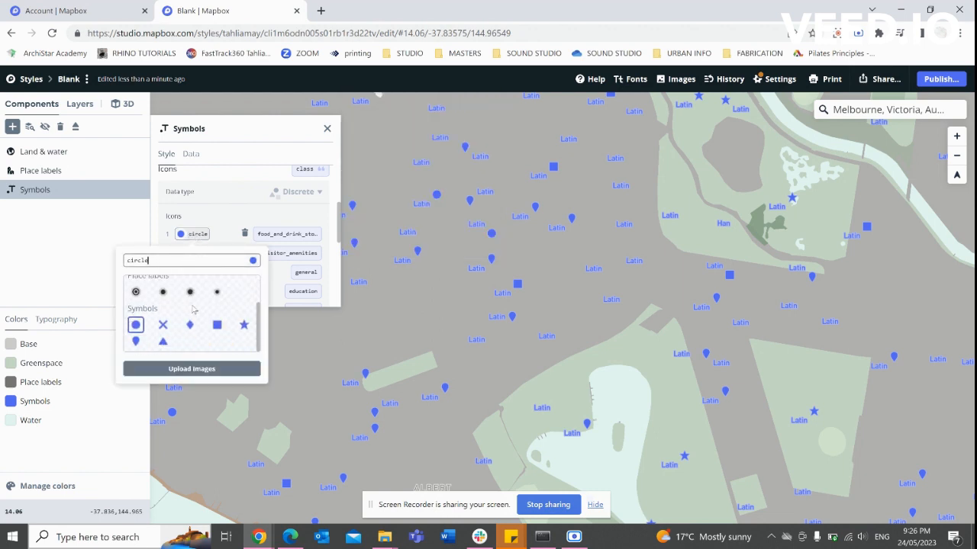
scroll(196, 305, down, 1)
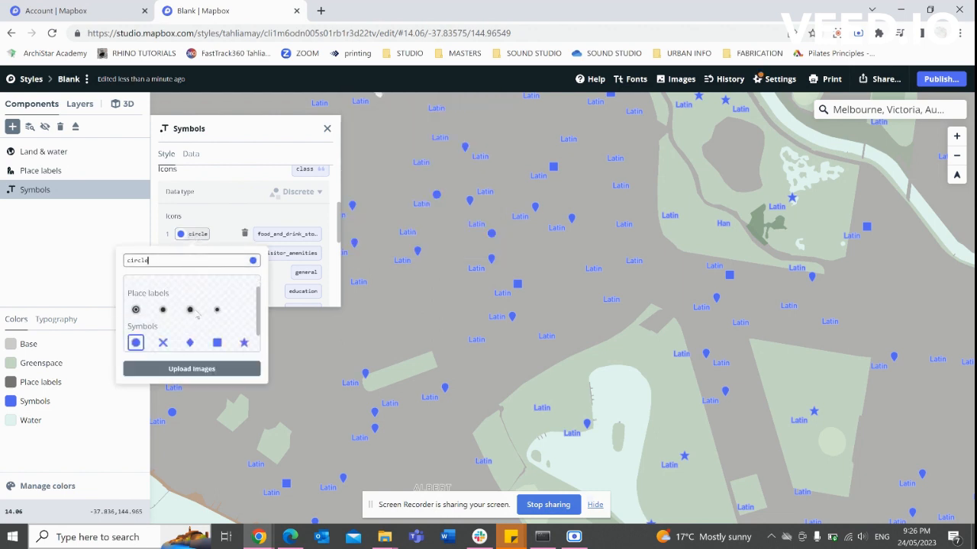
scroll(198, 313, up, 1)
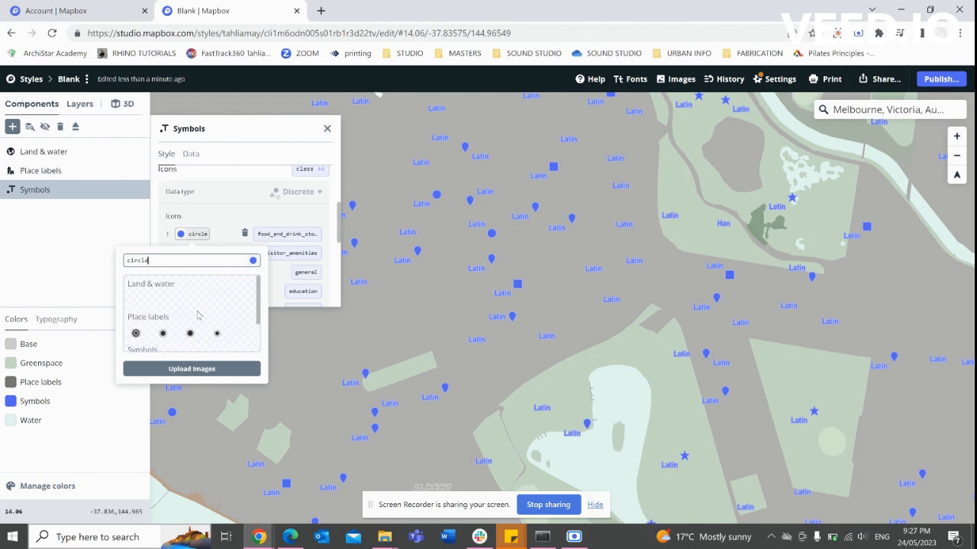
scroll(197, 315, down, 1)
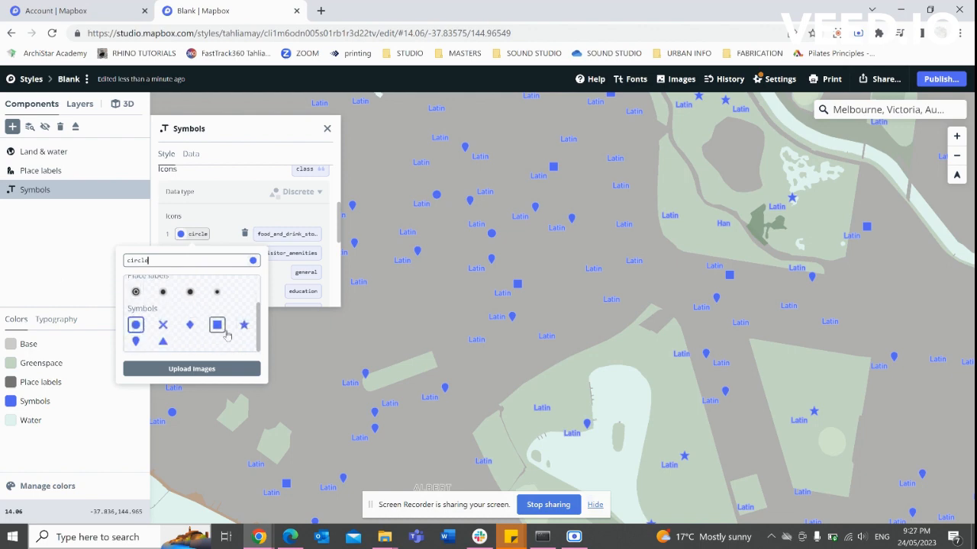
click(243, 325)
click(220, 241)
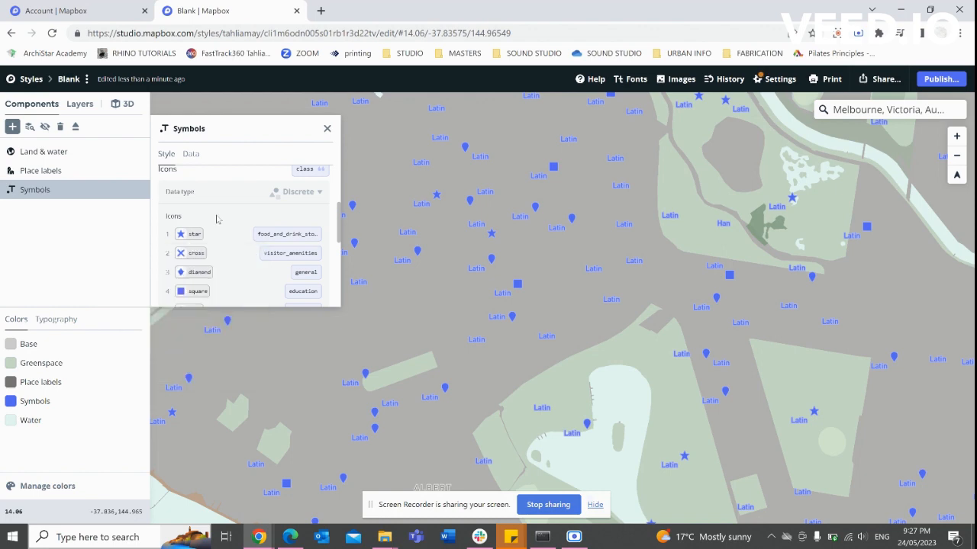
scroll(186, 248, down, 3)
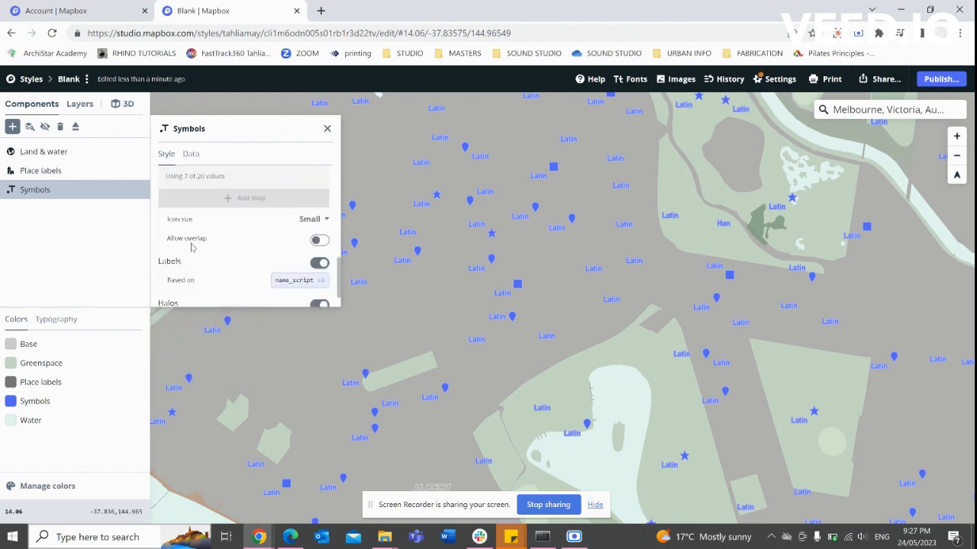
scroll(191, 247, down, 1)
scroll(192, 244, up, 5)
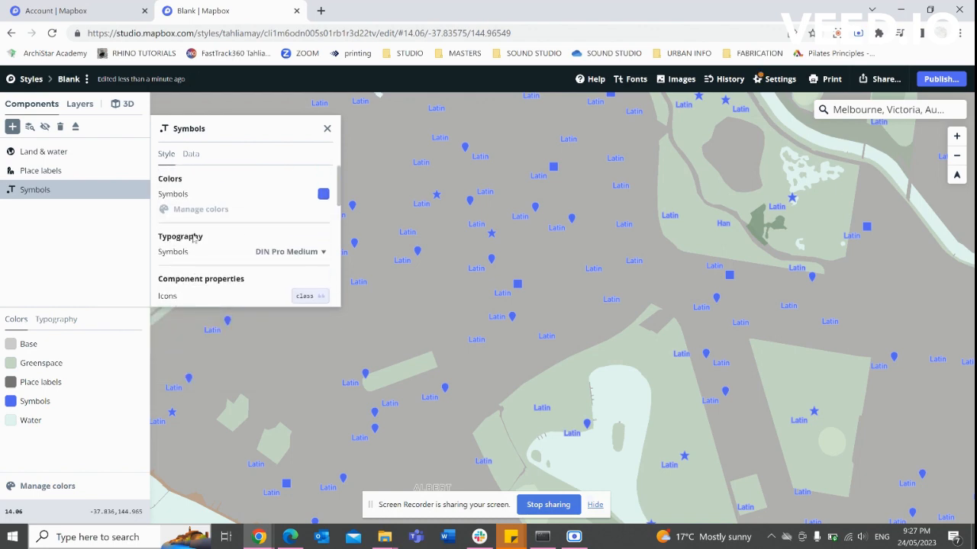
Inspect the Symbols component's data view and a map feature's properties.
click(191, 154)
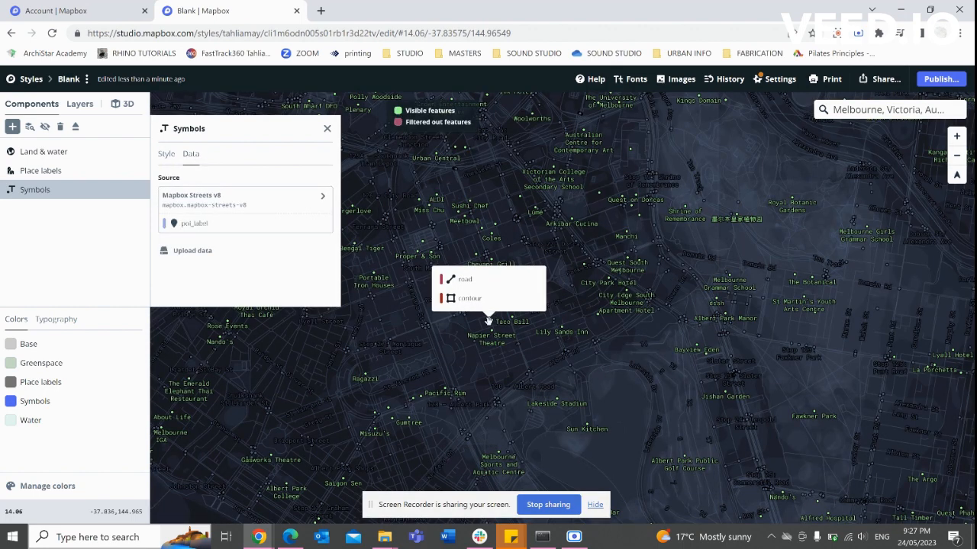
click(440, 350)
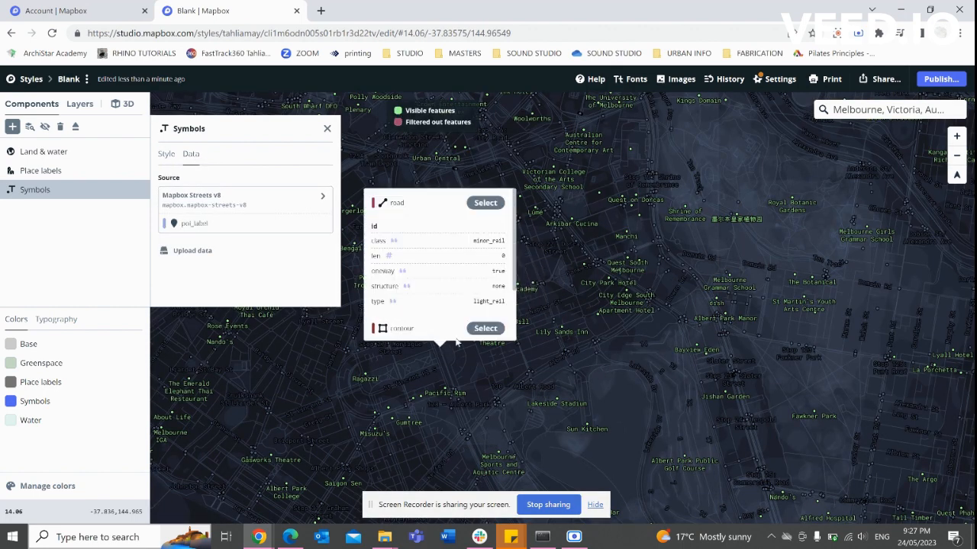
click(327, 129)
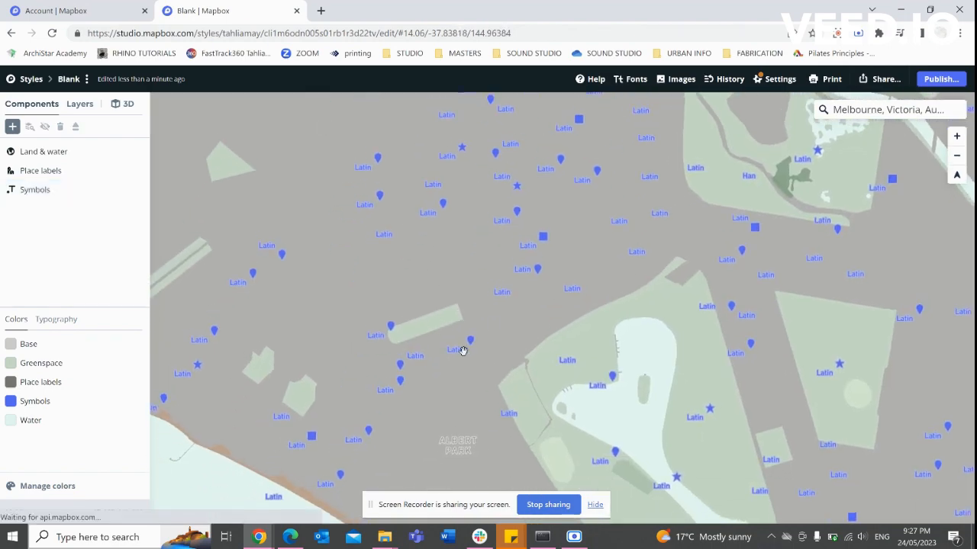
scroll(464, 342, down, 3)
scroll(493, 343, up, 3)
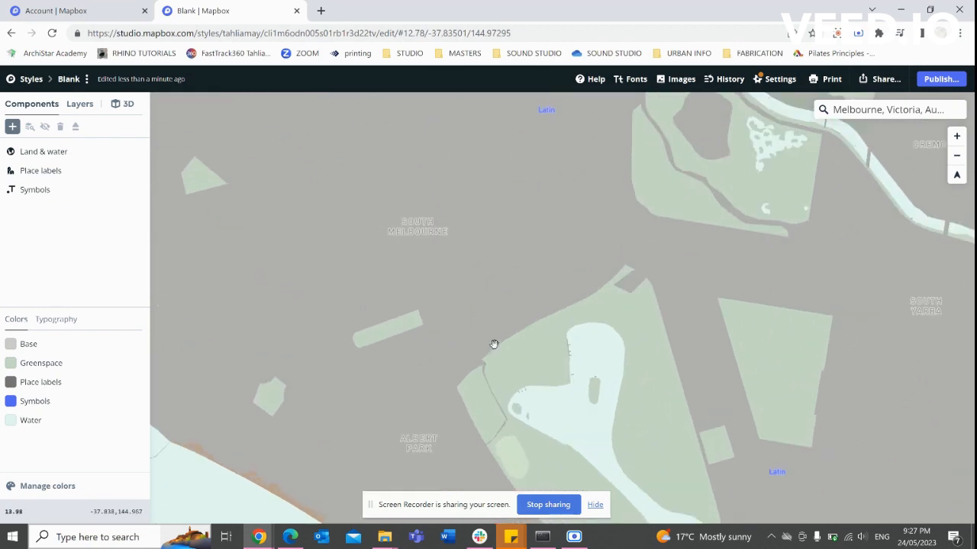
Select the Symbols component and delete it from the style.
click(32, 191)
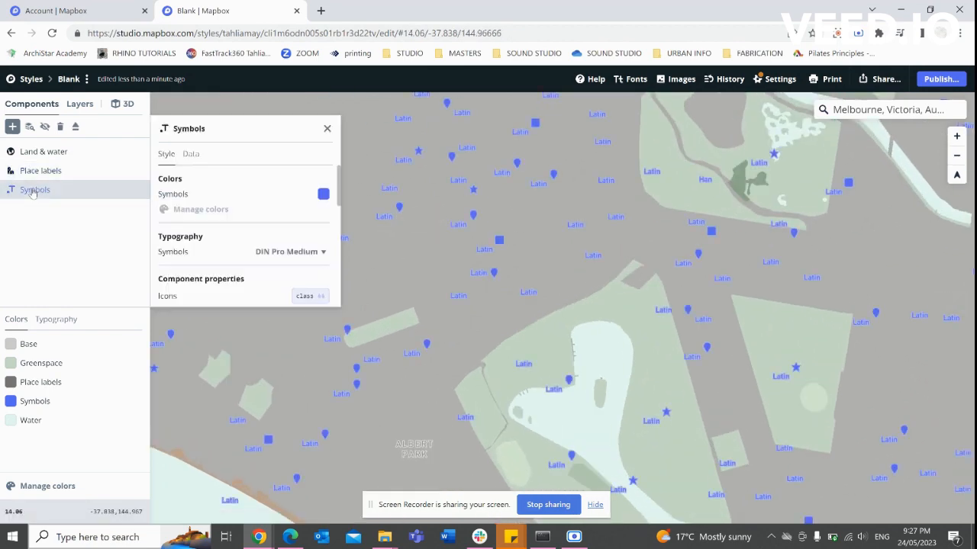
right_click(44, 193)
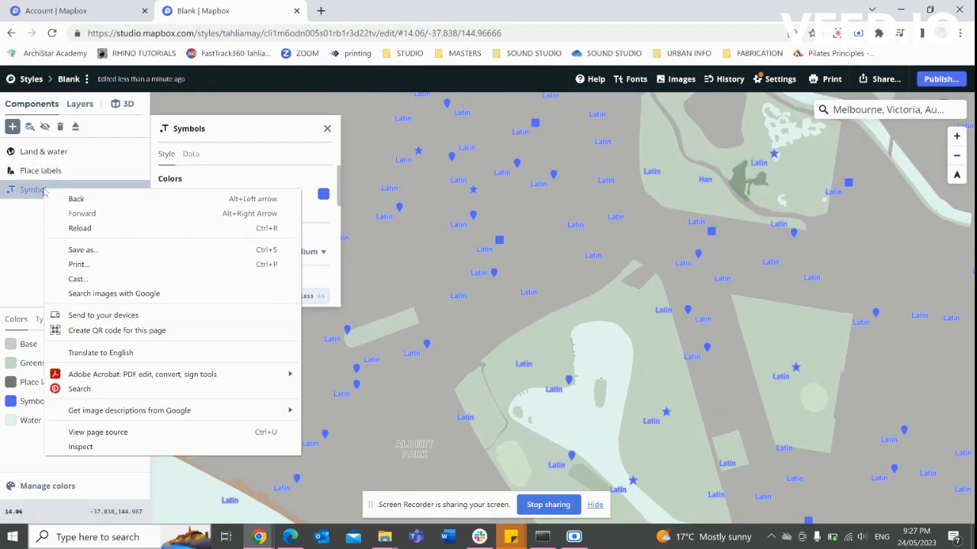
click(32, 193)
click(38, 188)
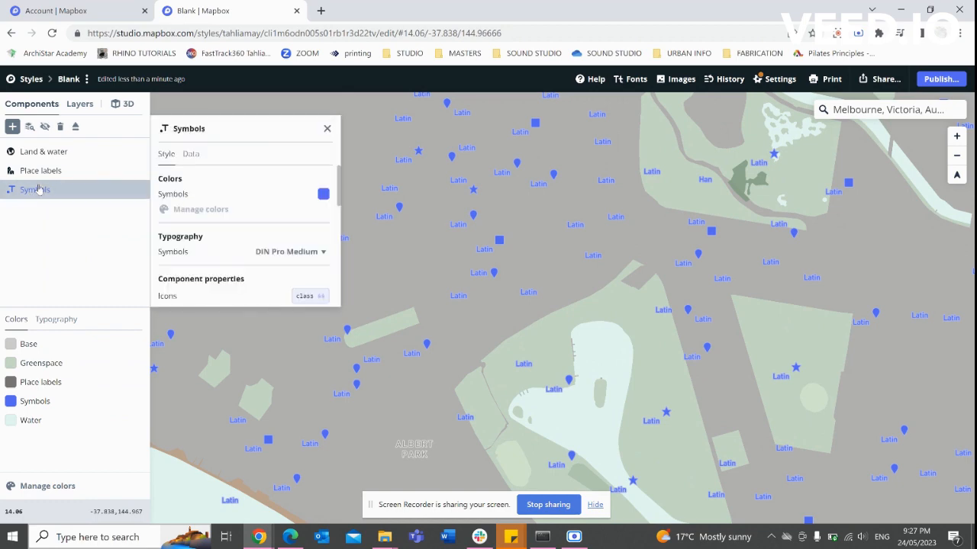
click(59, 128)
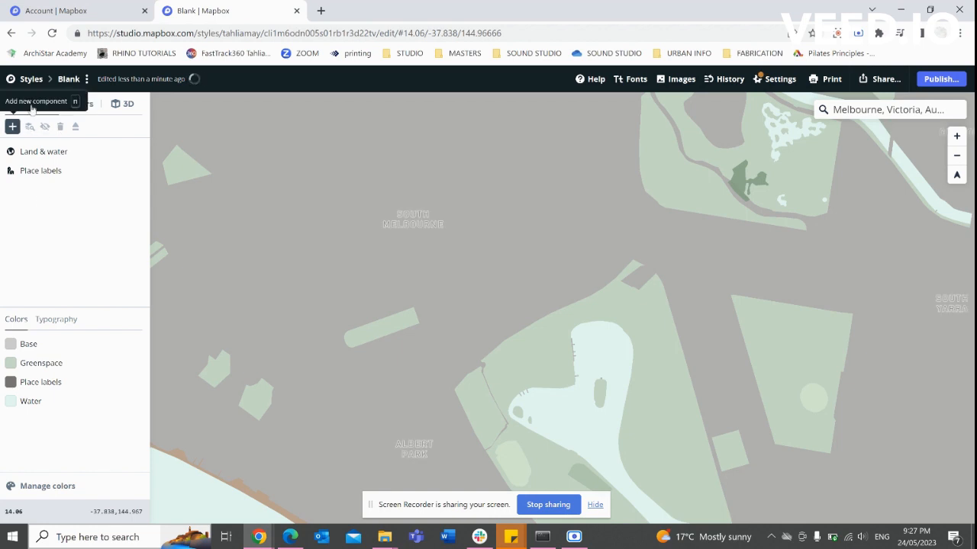
Add a Point of interest labels component and review its POI label layer in Layers.
click(13, 126)
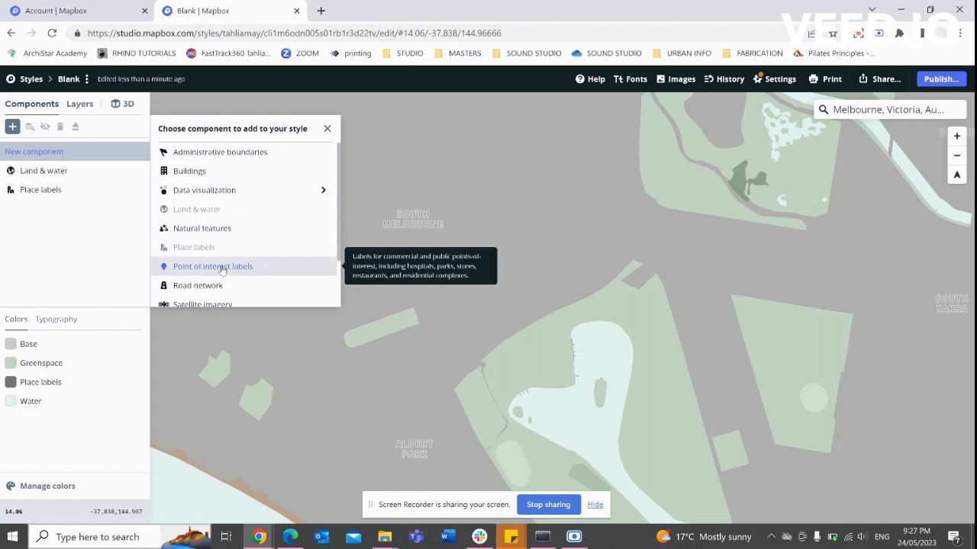
click(213, 267)
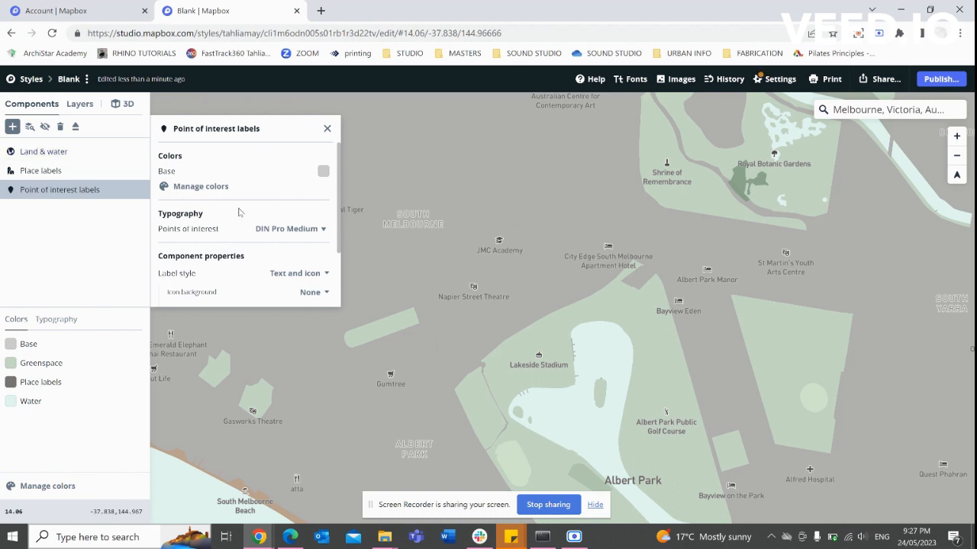
scroll(238, 212, down, 2)
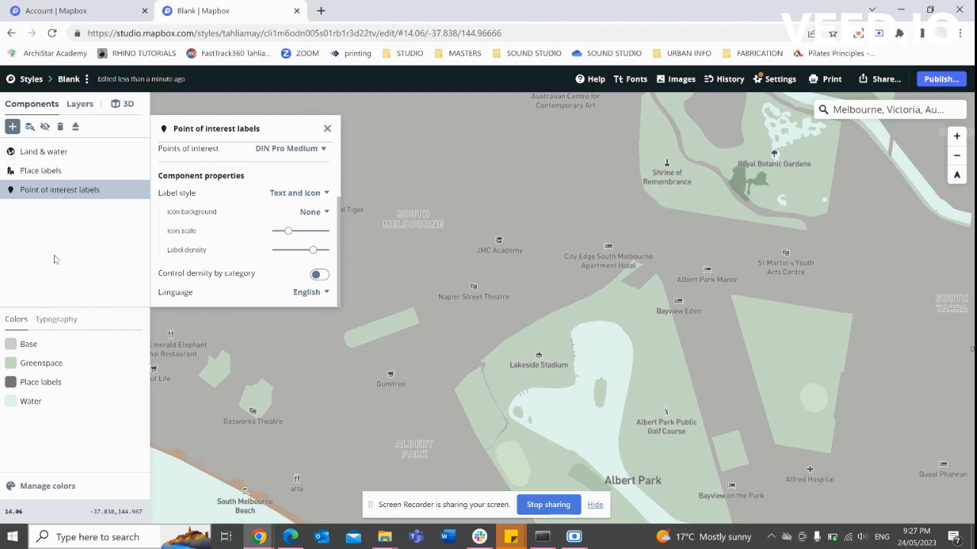
click(78, 106)
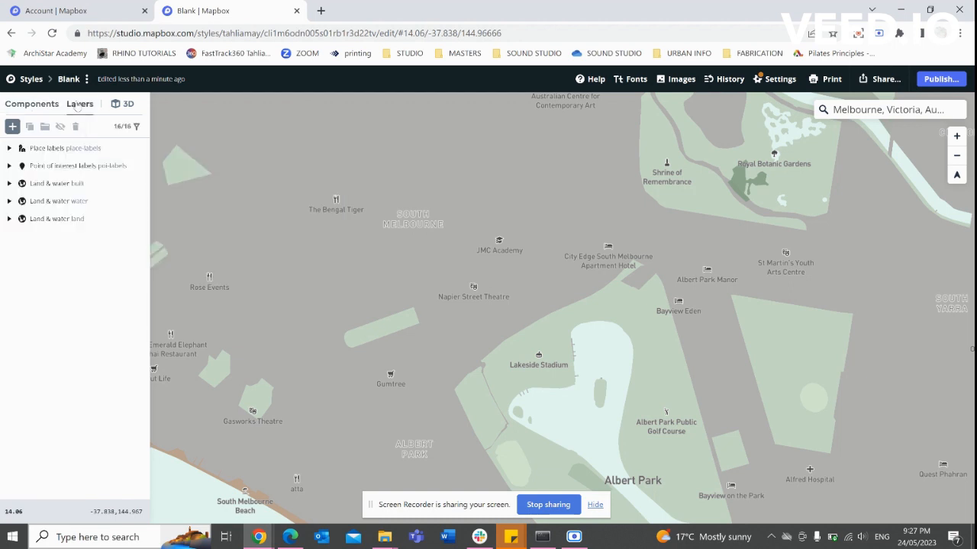
click(61, 167)
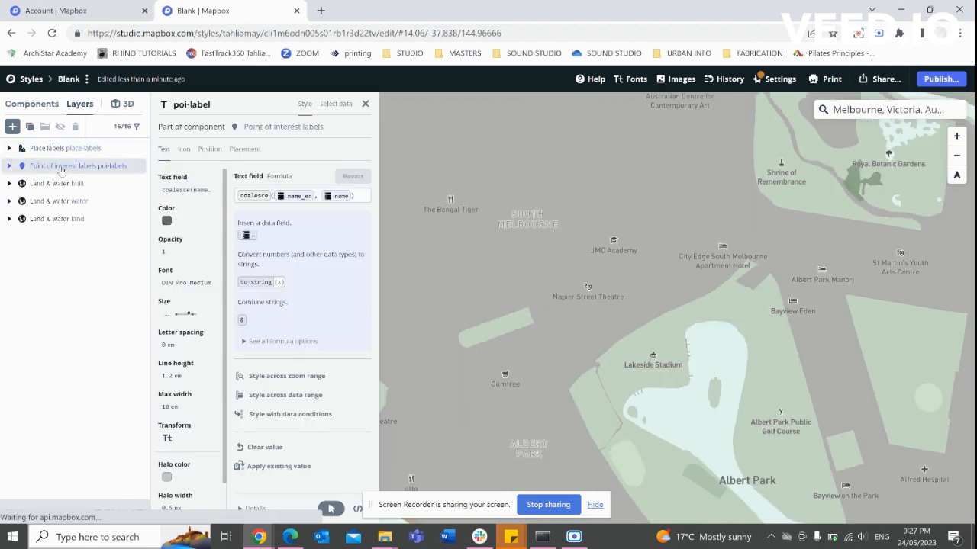
click(274, 127)
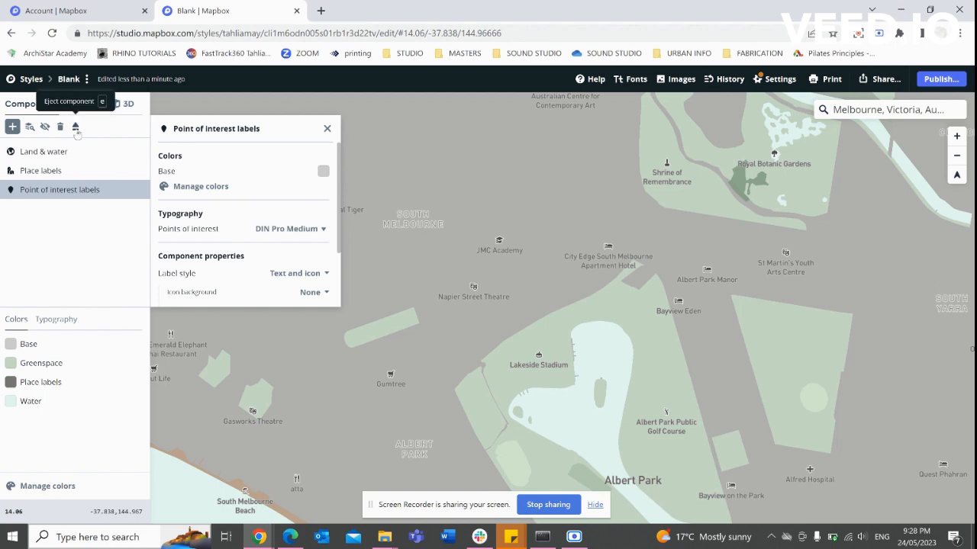
Eject Point of interest labels into one poi-label layer and use the class field as label text.
click(75, 126)
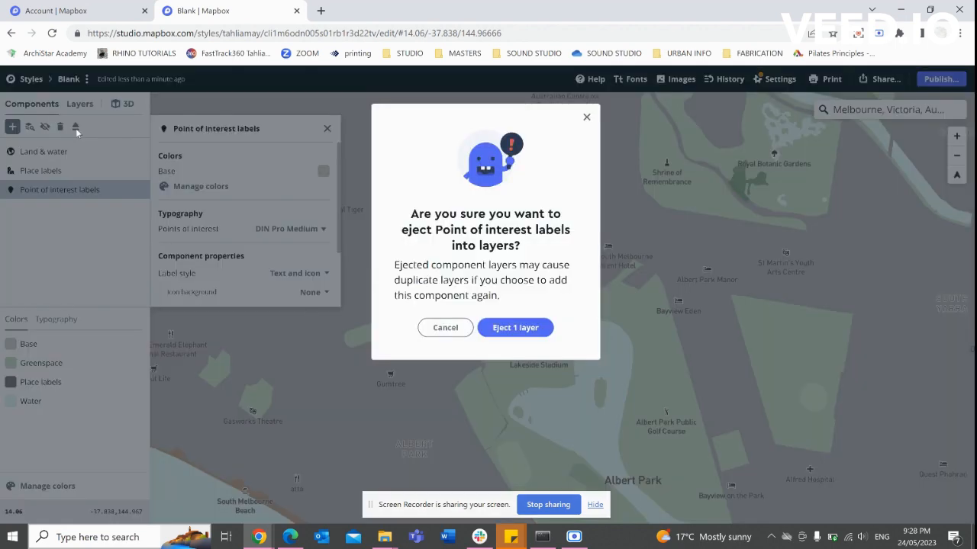
click(539, 327)
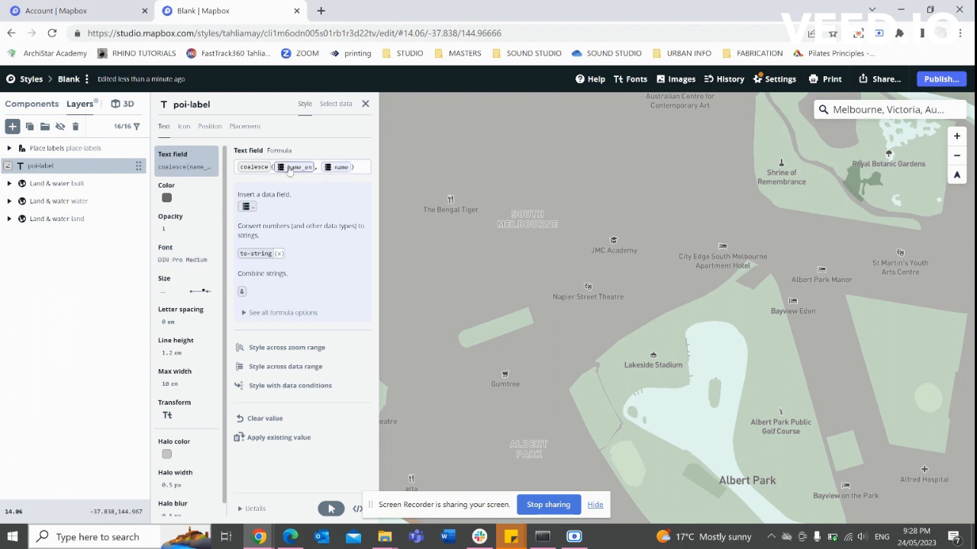
click(245, 207)
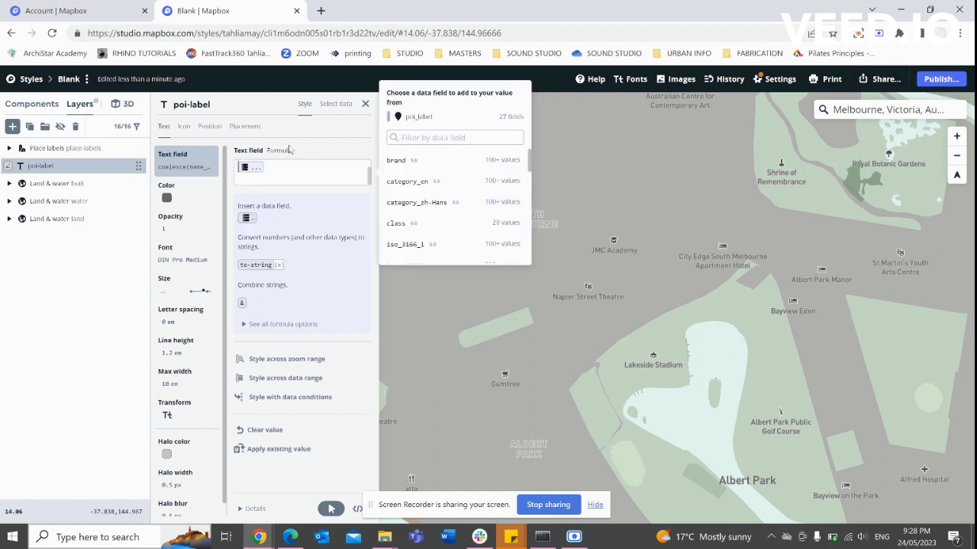
click(418, 223)
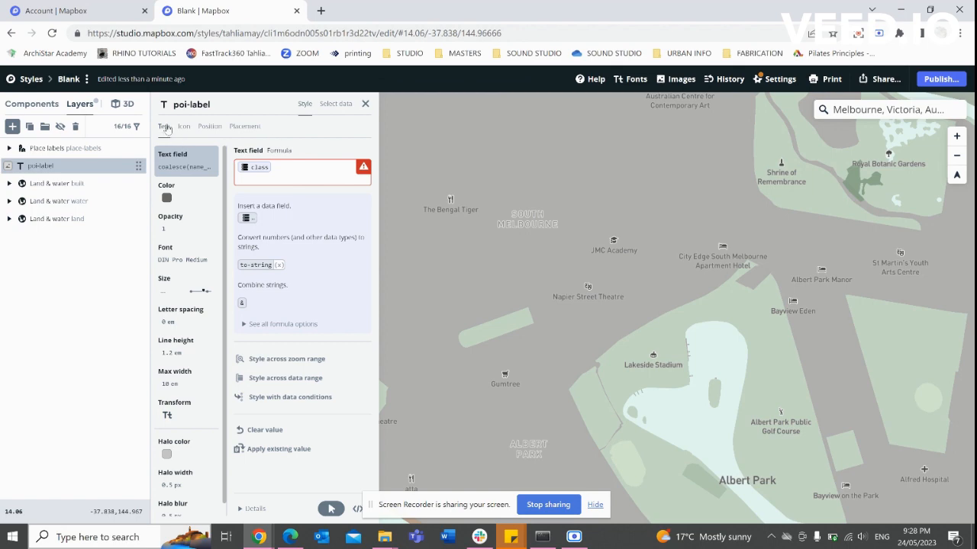
click(336, 103)
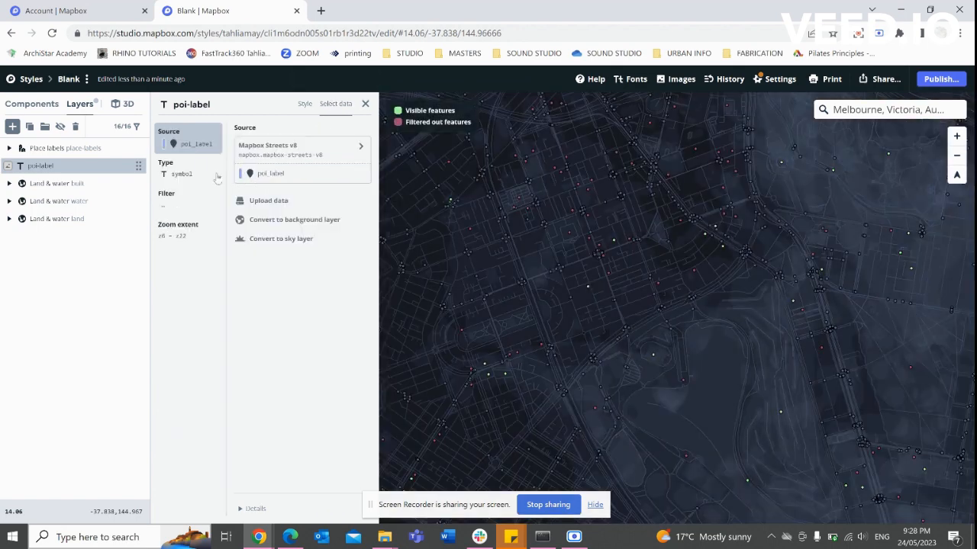
Replace the poi-label filterrank condition with a filter where class is food_and_drink.
click(172, 195)
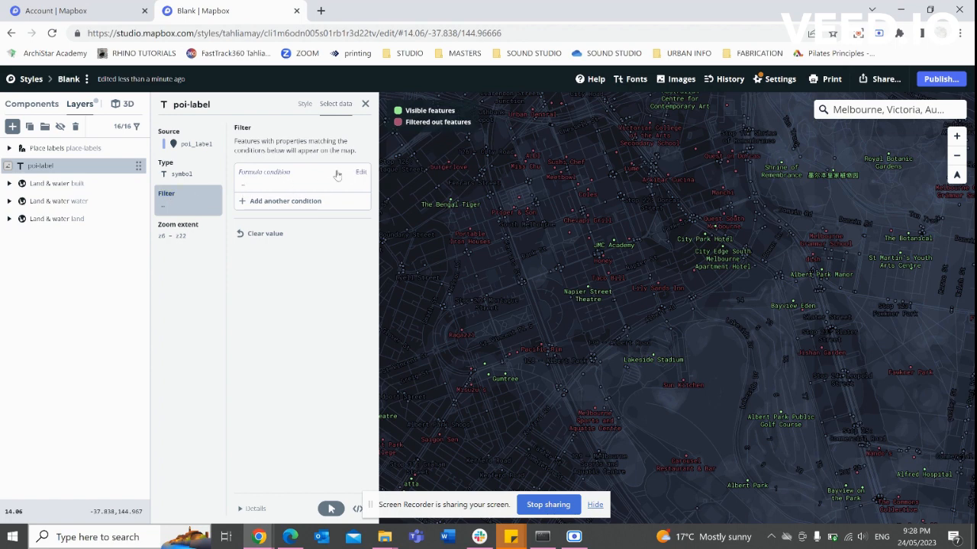
click(361, 173)
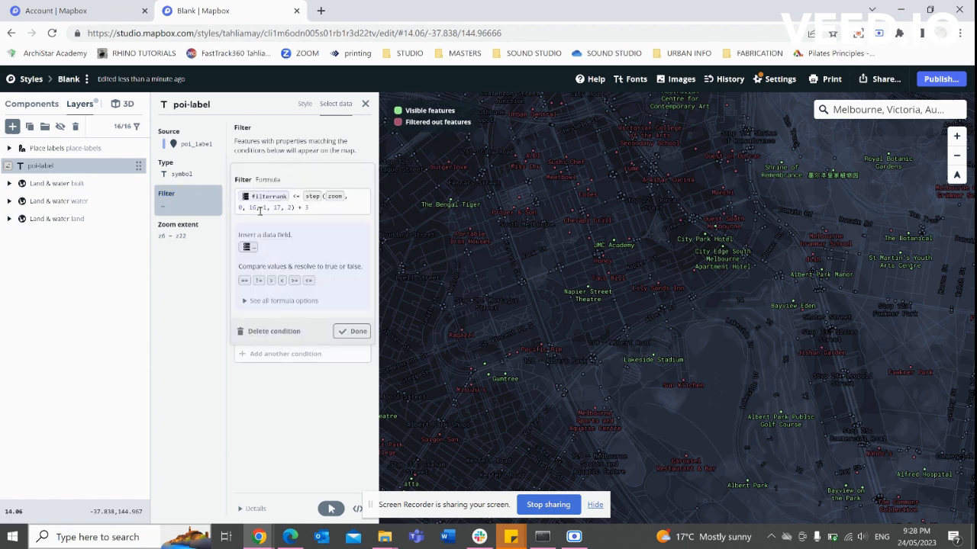
click(274, 331)
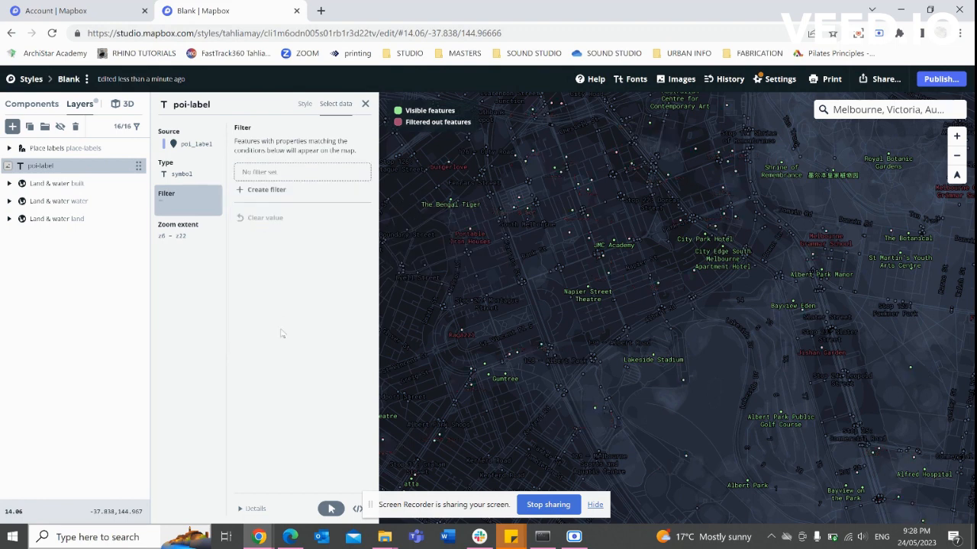
click(261, 190)
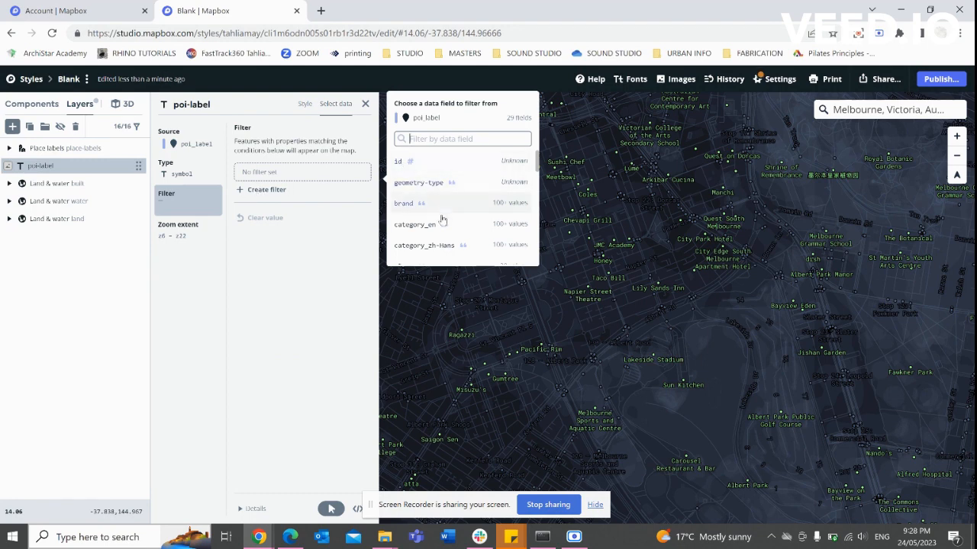
scroll(450, 202, down, 1)
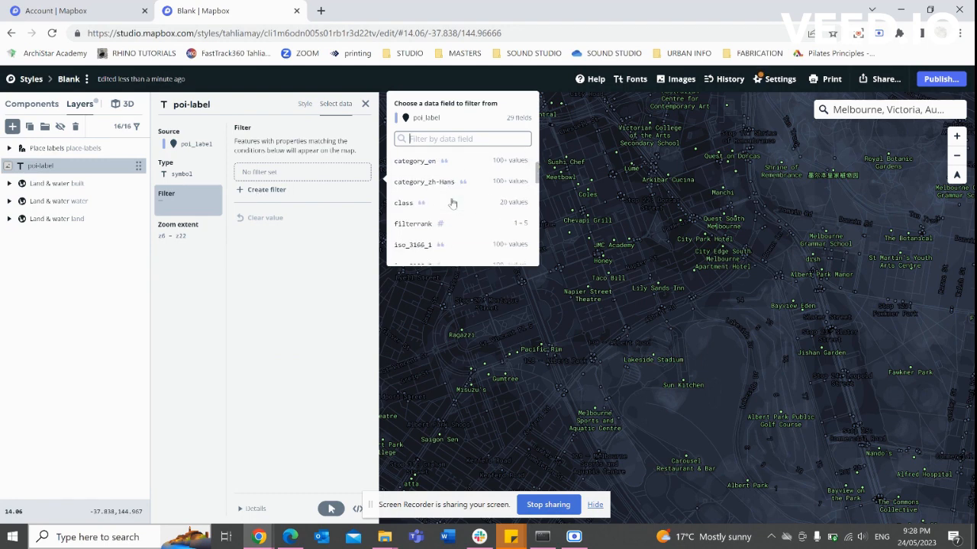
click(405, 203)
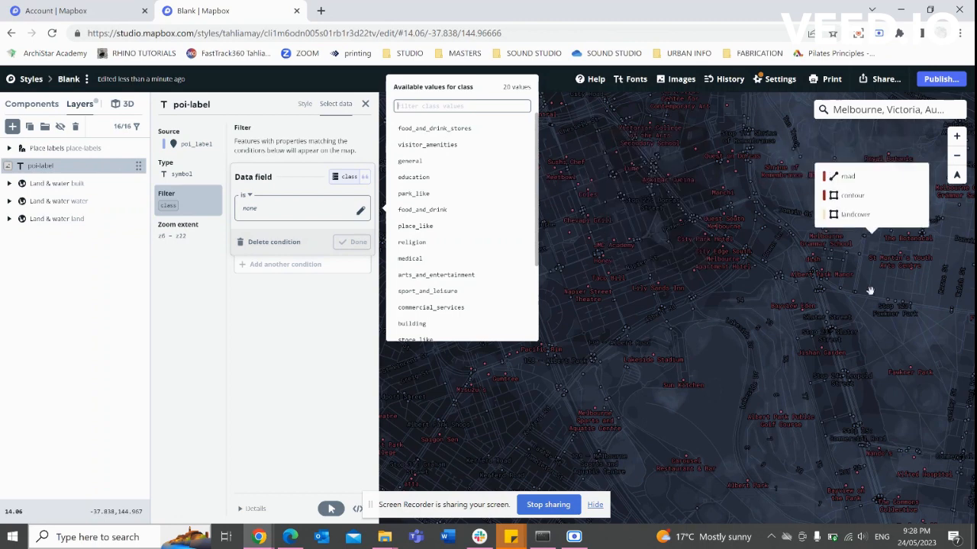
click(437, 212)
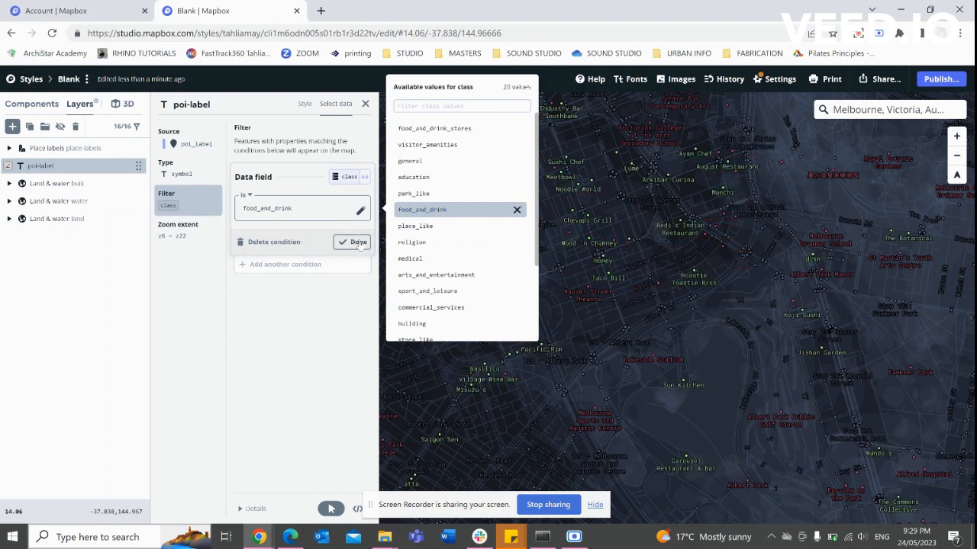
click(352, 241)
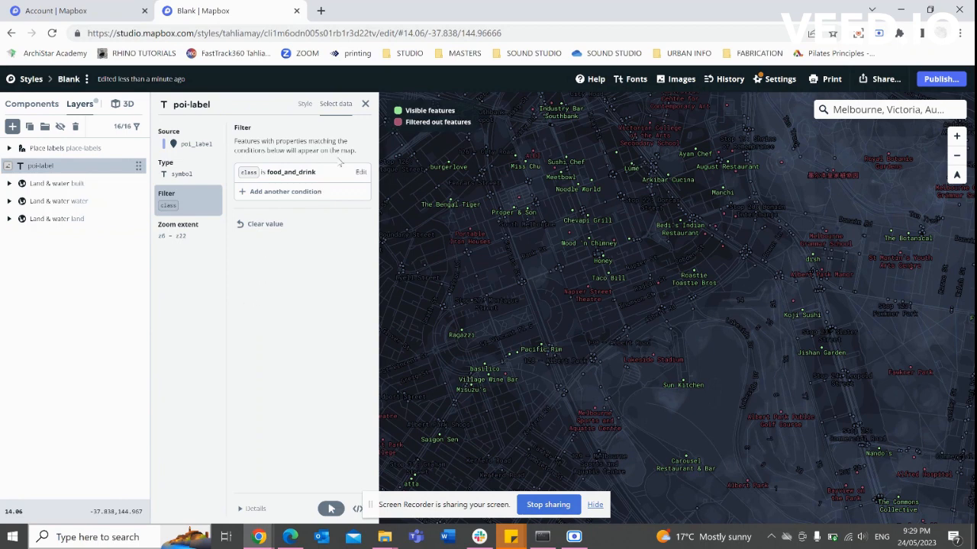
Return to the poi-label Style settings and zoom around Southbank to check only restaurant, café and bar labels show.
click(303, 106)
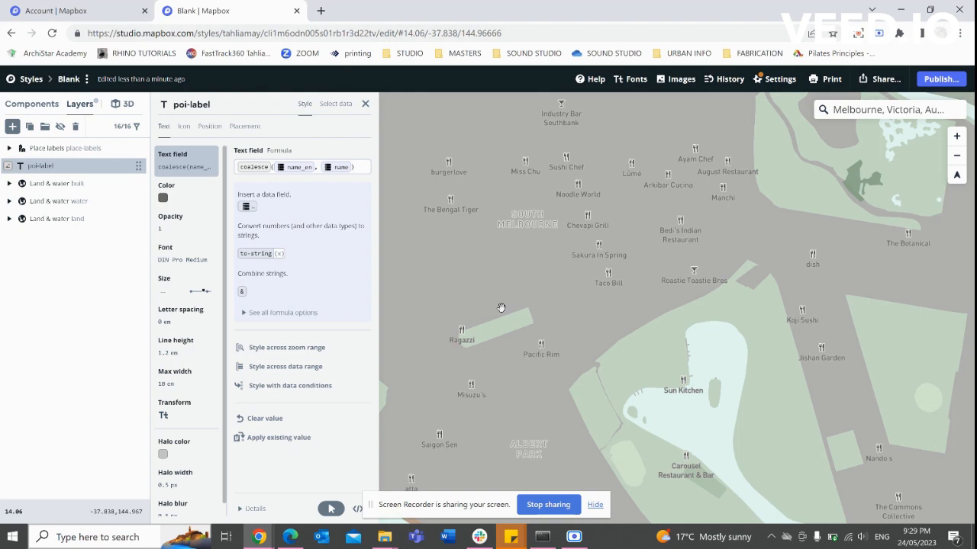
scroll(496, 285, down, 5)
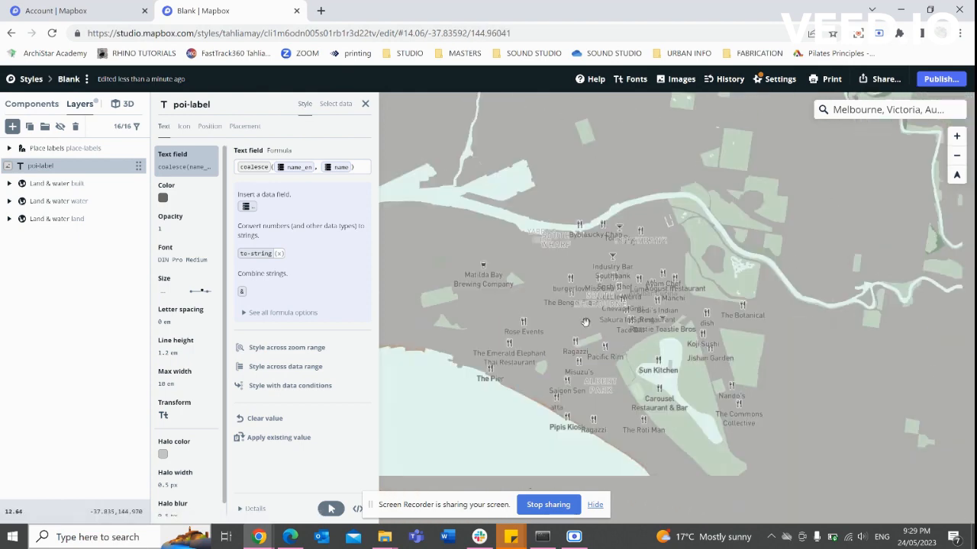
scroll(648, 290, up, 4)
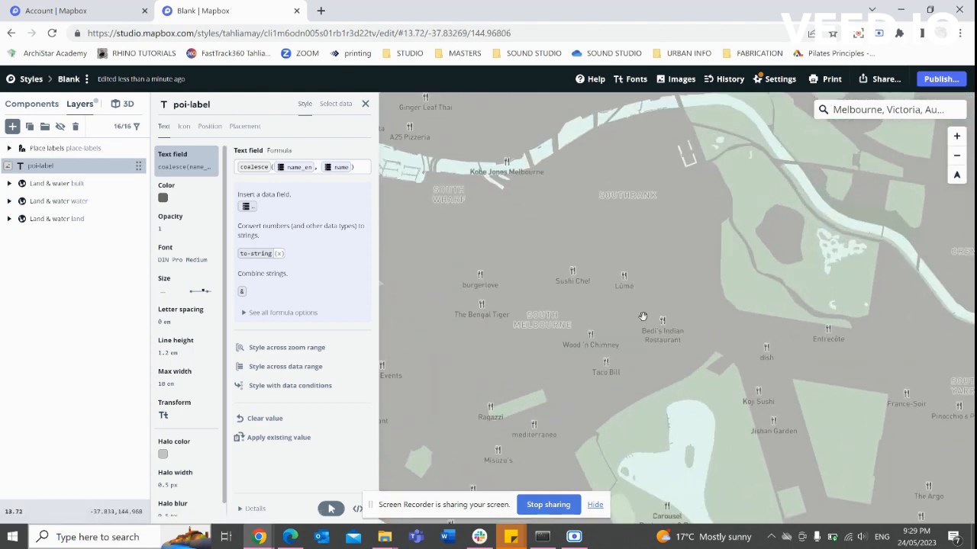
scroll(506, 160, up, 3)
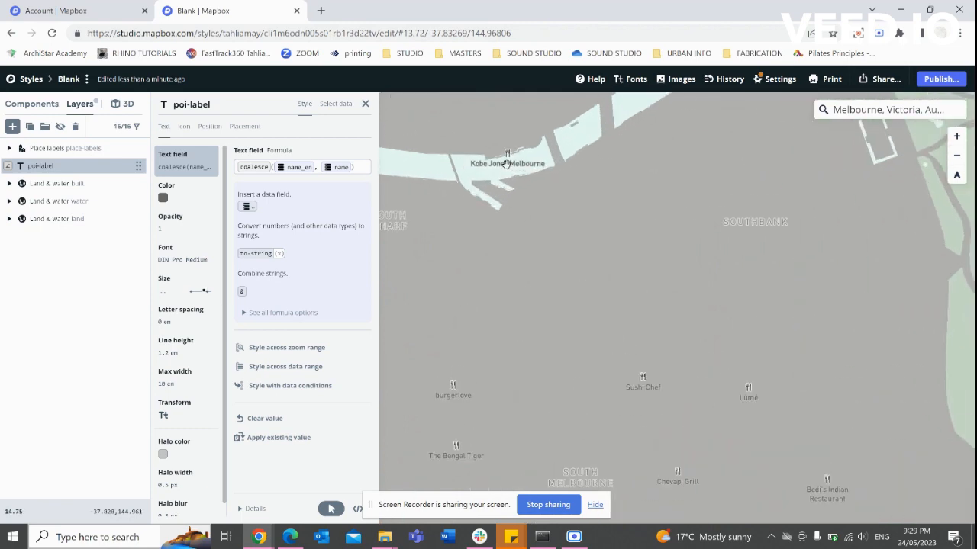
scroll(672, 167, up, 3)
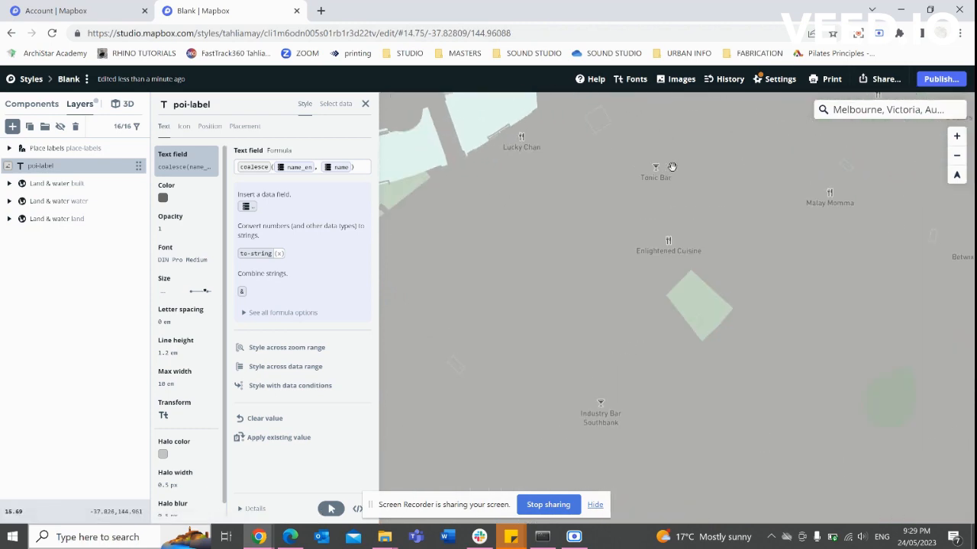
scroll(622, 241, down, 1)
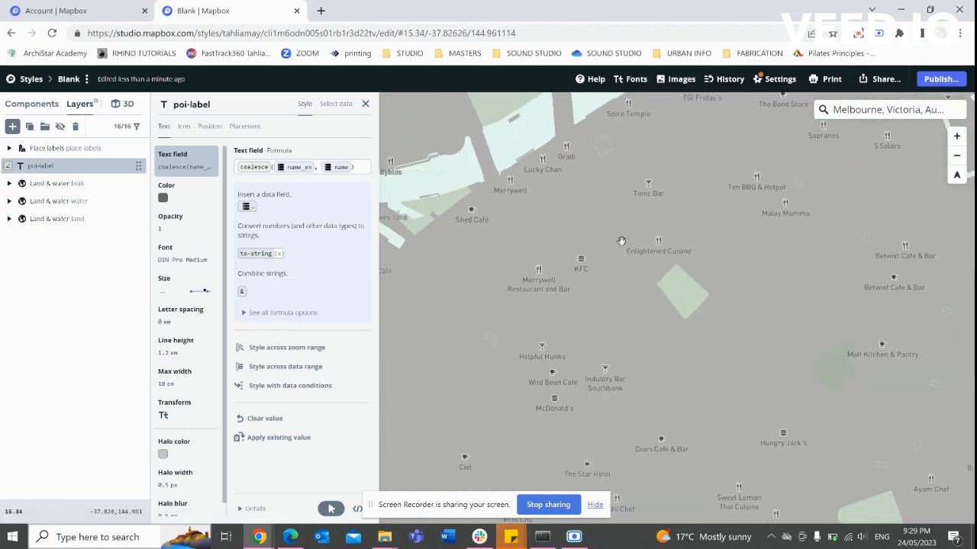